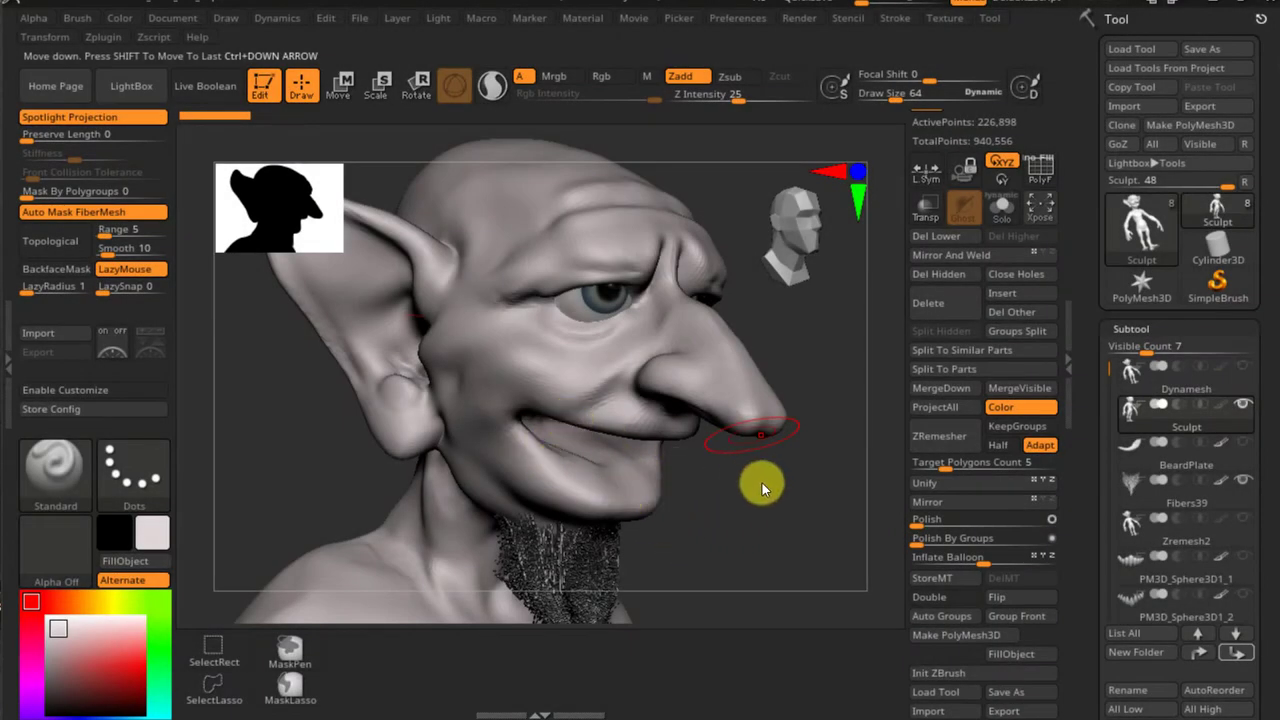
# Load a Sphere3D primitive as the active tool and frame the whole sphere in the canvas
pyautogui.moveTo(762, 488); pyautogui.dragTo(729, 488)
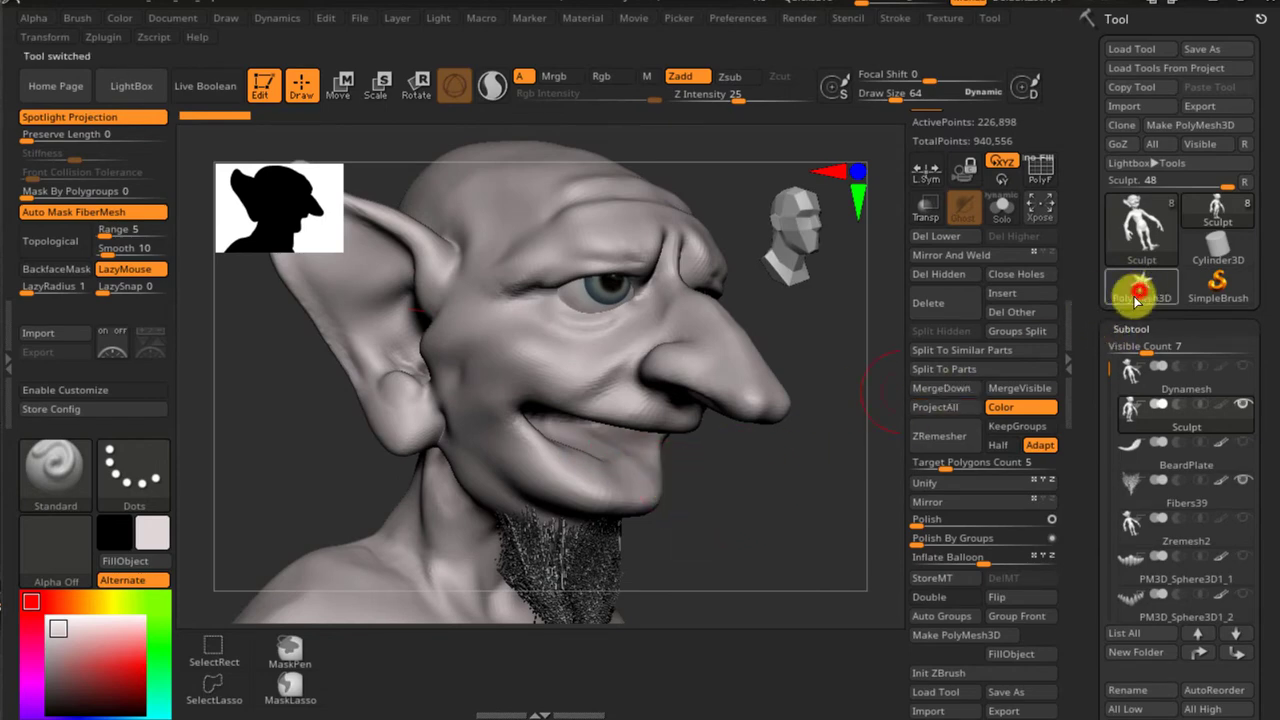
pyautogui.click(1140, 287)
pyautogui.click(1142, 222)
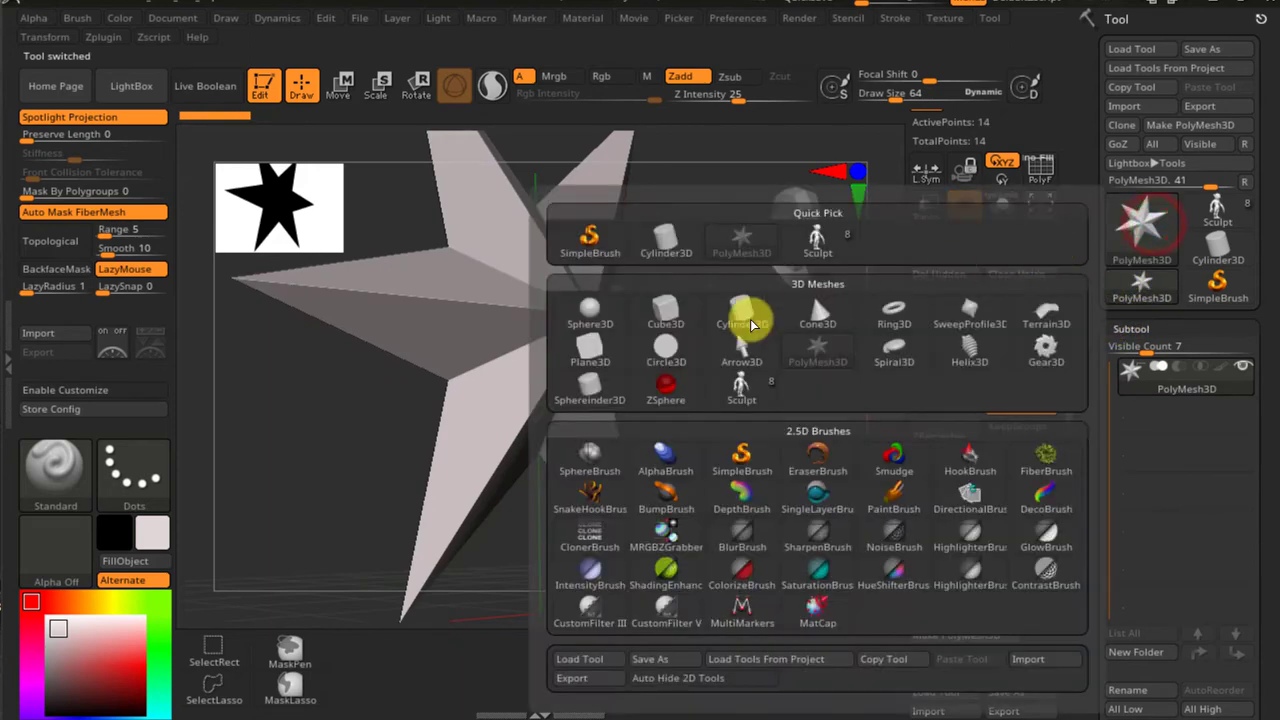
pyautogui.click(588, 311)
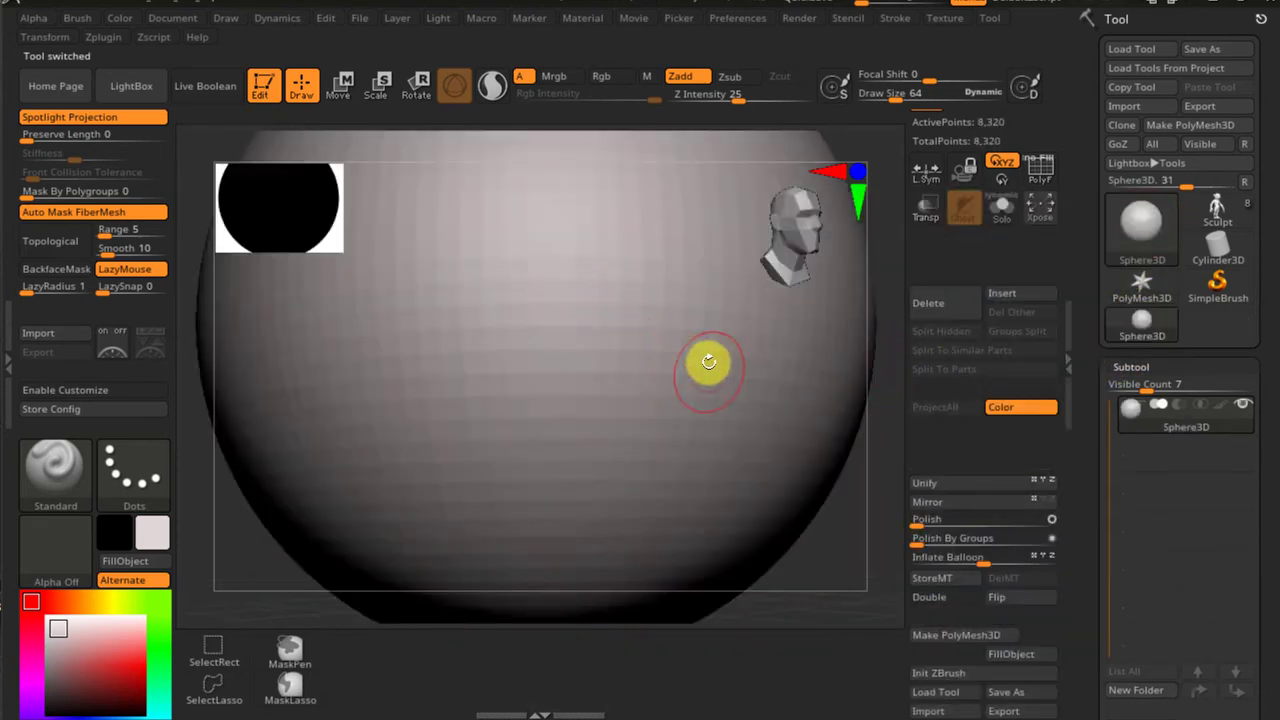
pyautogui.press('f')
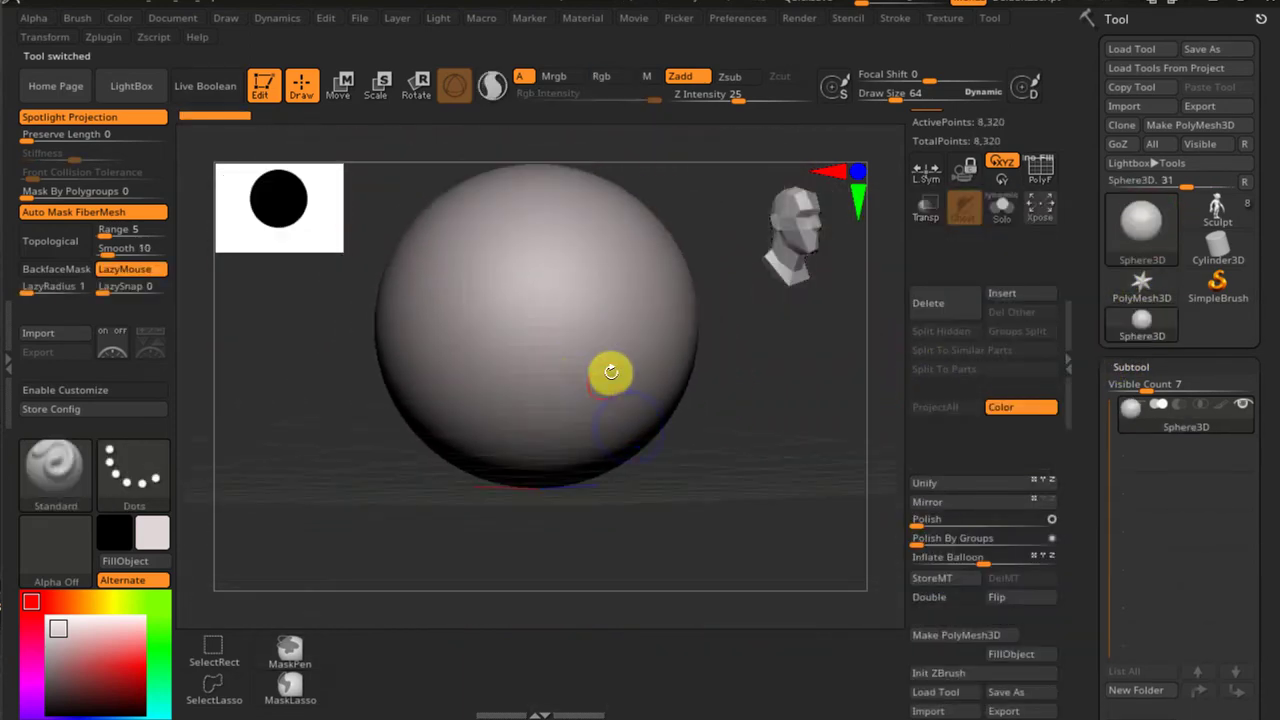
pyautogui.keyDown('alt'); pyautogui.moveTo(629, 351); pyautogui.dragTo(634, 428, button='right'); pyautogui.keyUp('alt')
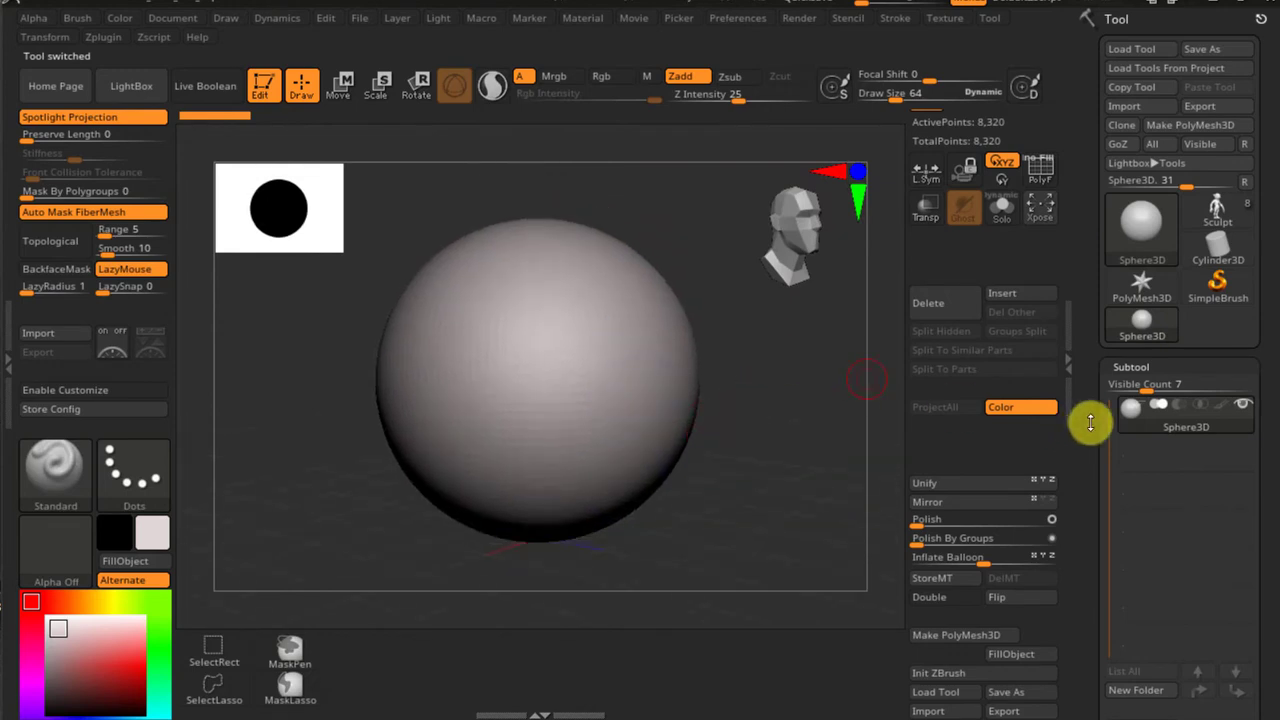
# Set the sphere's horizontal subdivision count (HDivide) to 15 in its Initialize settings
pyautogui.moveTo(1101, 426); pyautogui.dragTo(1100, 380)
pyautogui.moveTo(1089, 494); pyautogui.dragTo(1101, 442)
pyautogui.moveTo(1090, 517); pyautogui.dragTo(1073, 497)
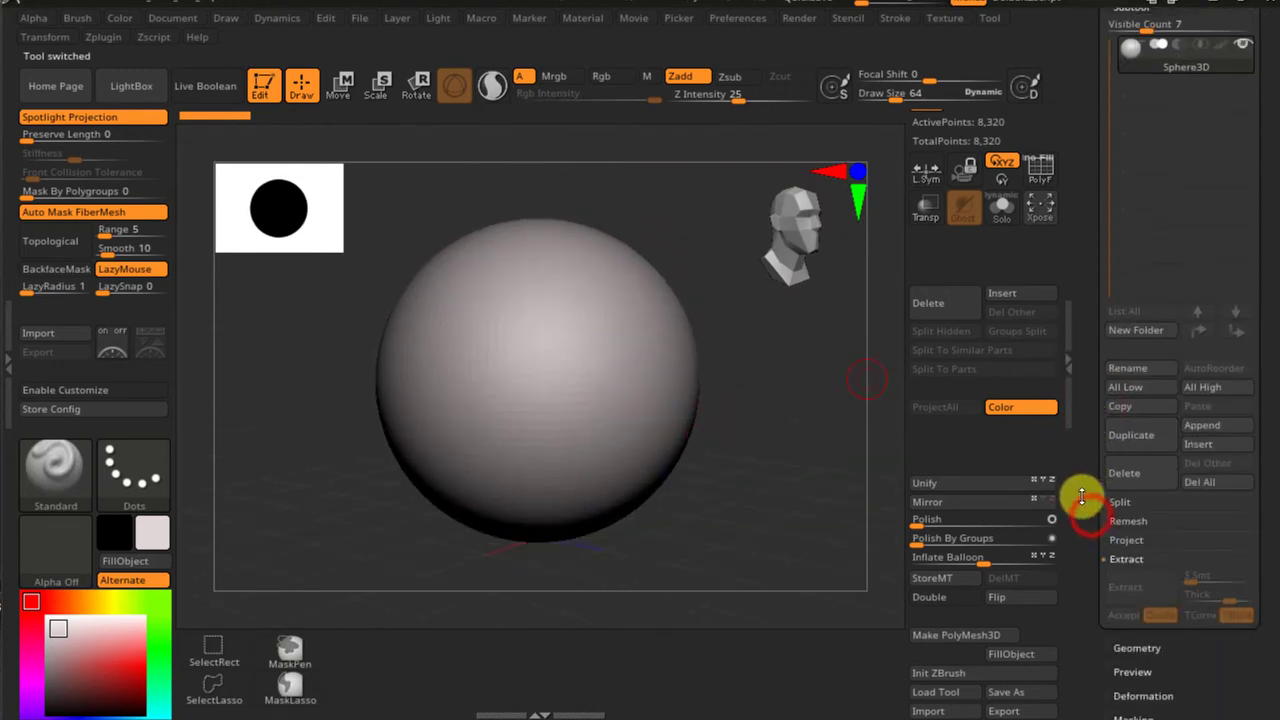
pyautogui.scroll(-6, 1088, 500)
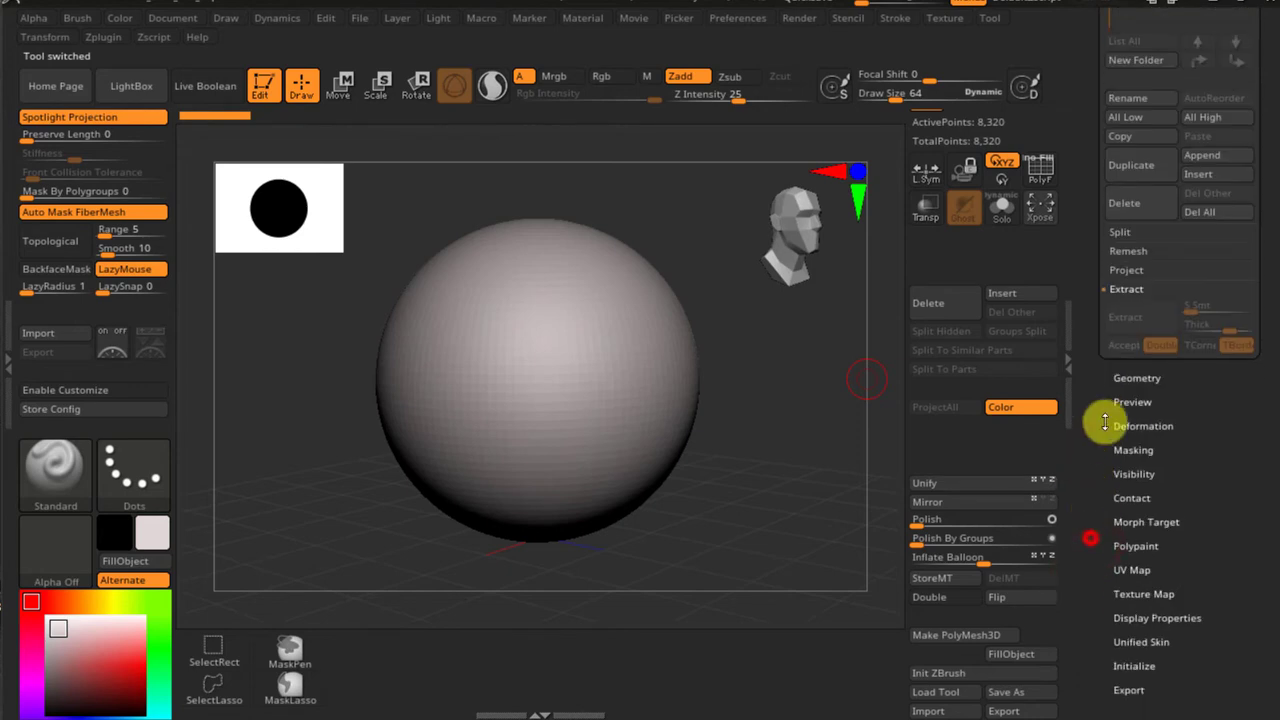
pyautogui.scroll(-2, 1105, 423)
pyautogui.click(1125, 396)
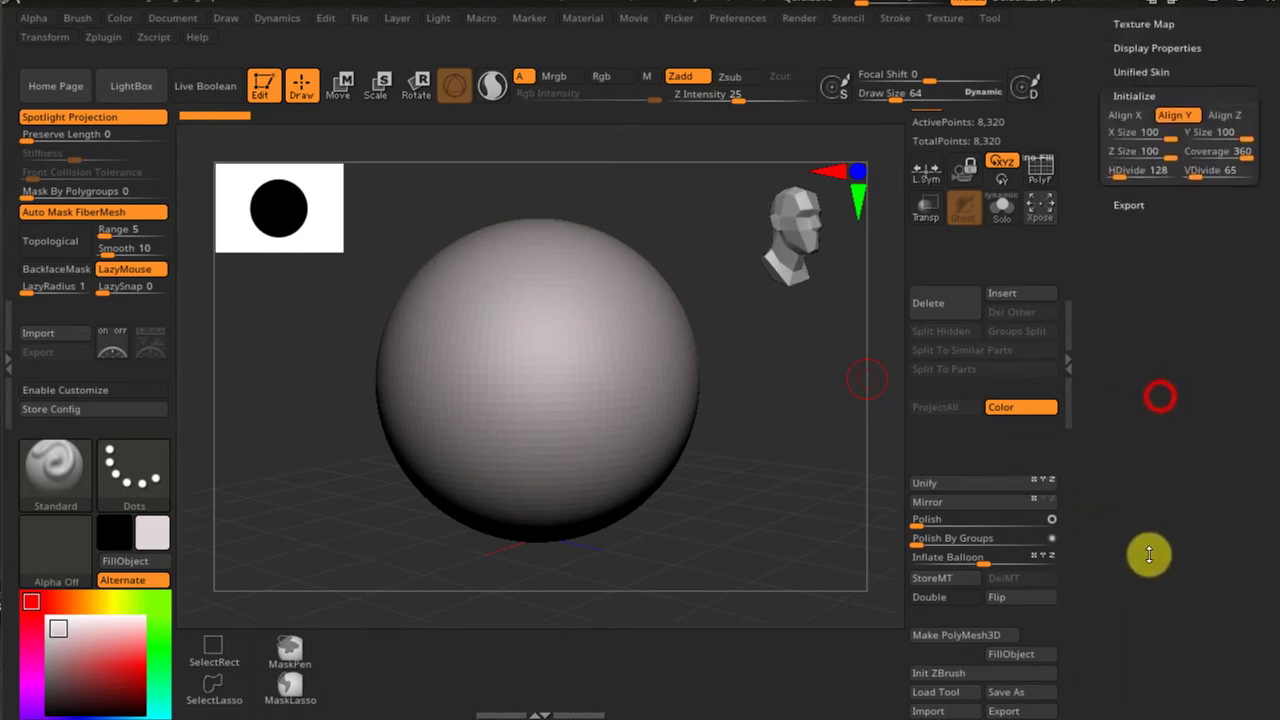
pyautogui.scroll(3, 1110, 556)
pyautogui.moveTo(1122, 494); pyautogui.dragTo(1125, 492)
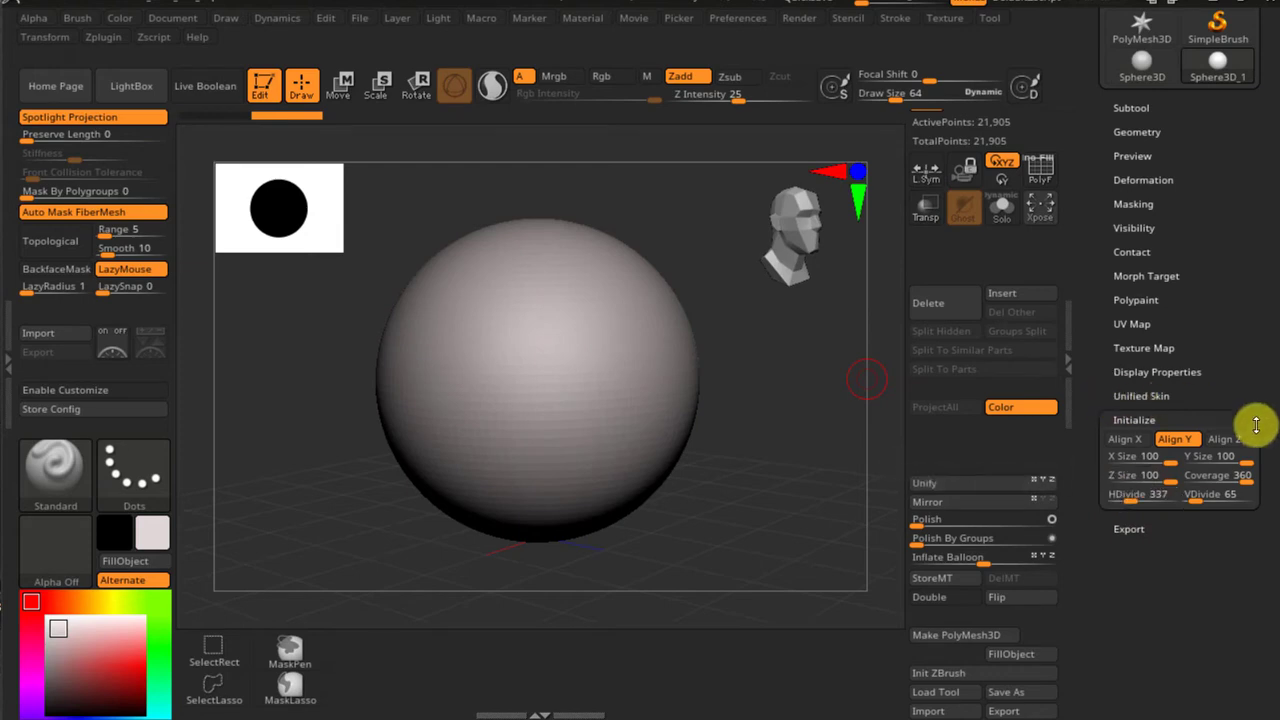
pyautogui.click(1135, 496)
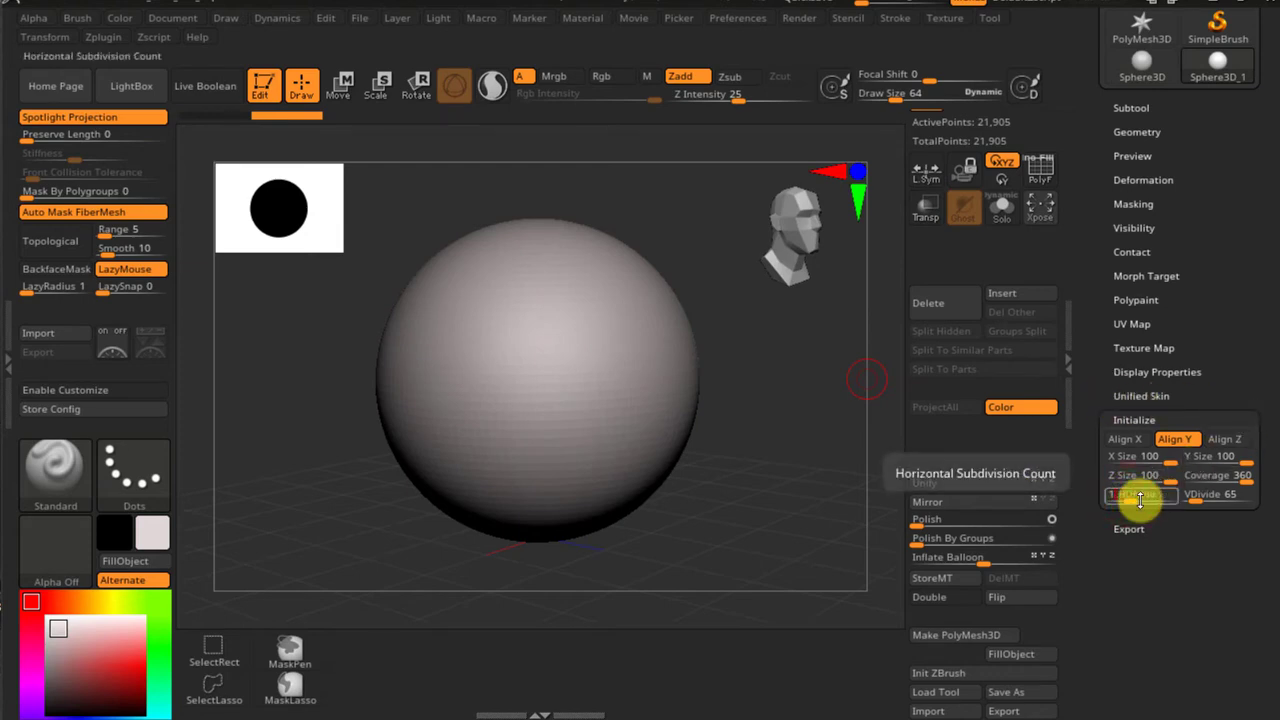
pyautogui.write('15')
pyautogui.press('Return')
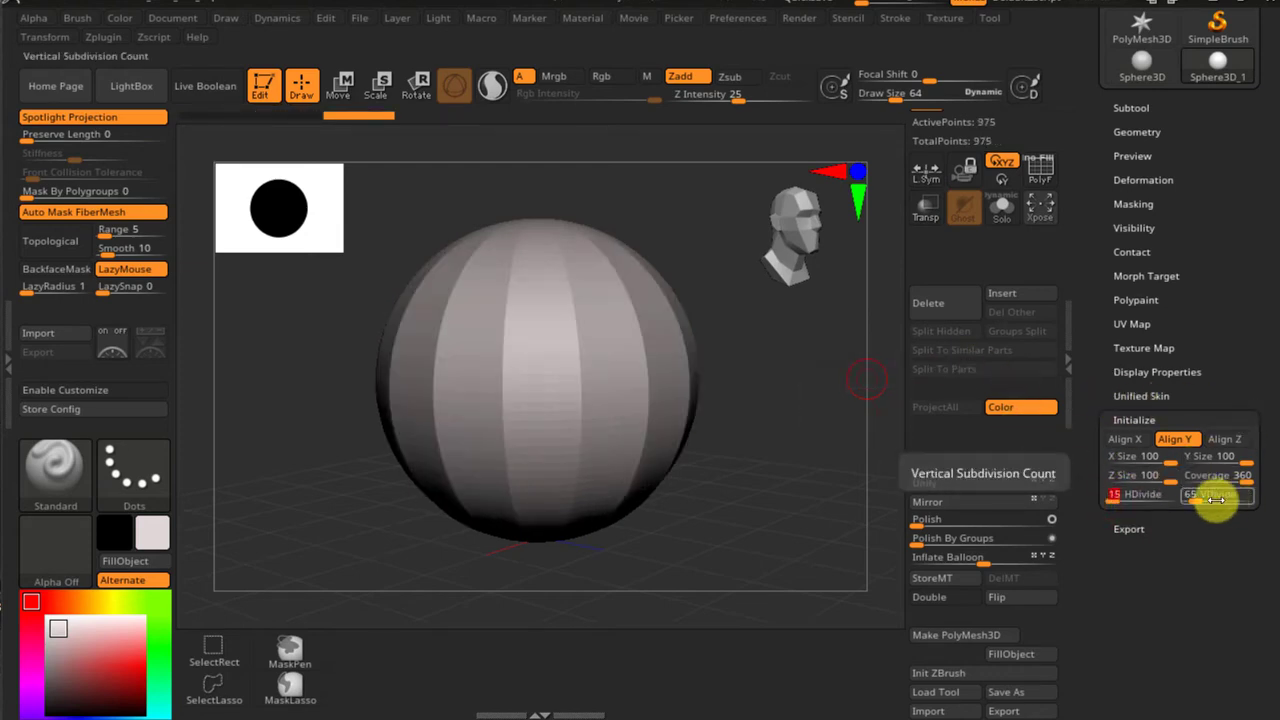
# Set the sphere's vertical subdivision count (VDivide) to 15
pyautogui.moveTo(1199, 496); pyautogui.dragTo(1206, 494)
pyautogui.write('15')
pyautogui.press('Return')
# Scale the low-poly sphere along its Y axis into a tall egg shape roughly twice as high as wide
pyautogui.moveTo(722, 337); pyautogui.dragTo(724, 355)
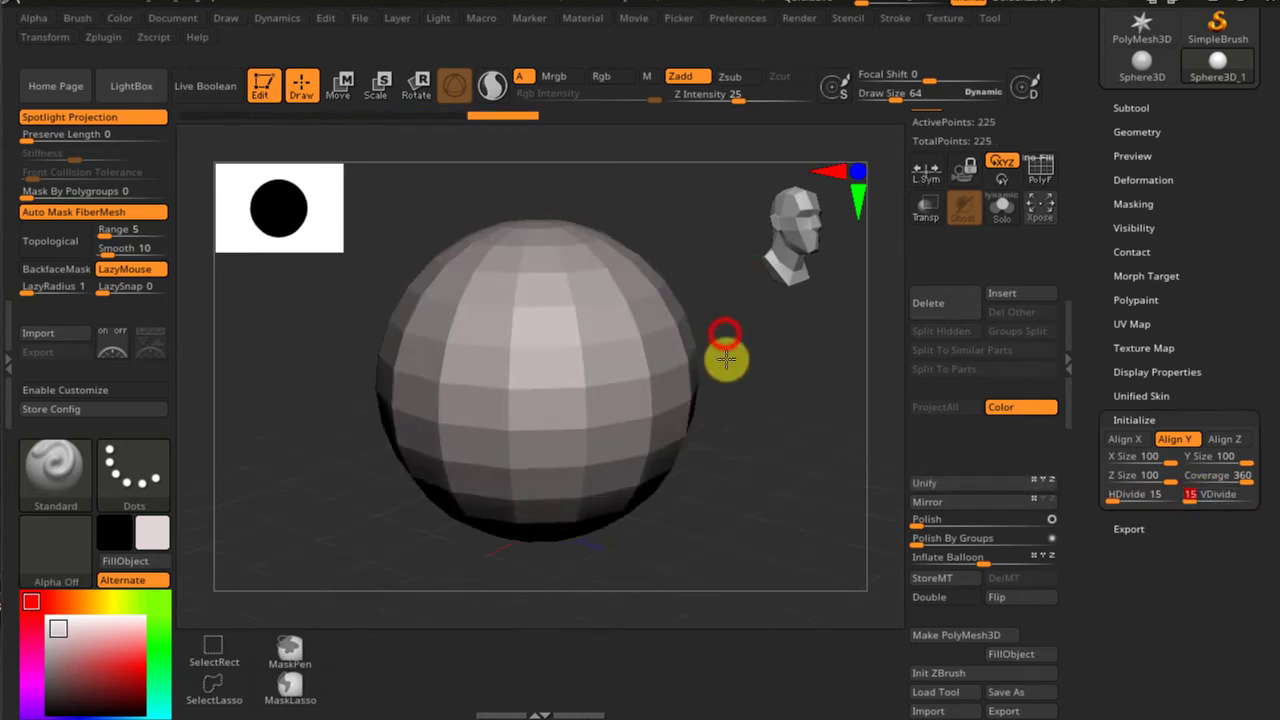
pyautogui.press('w')
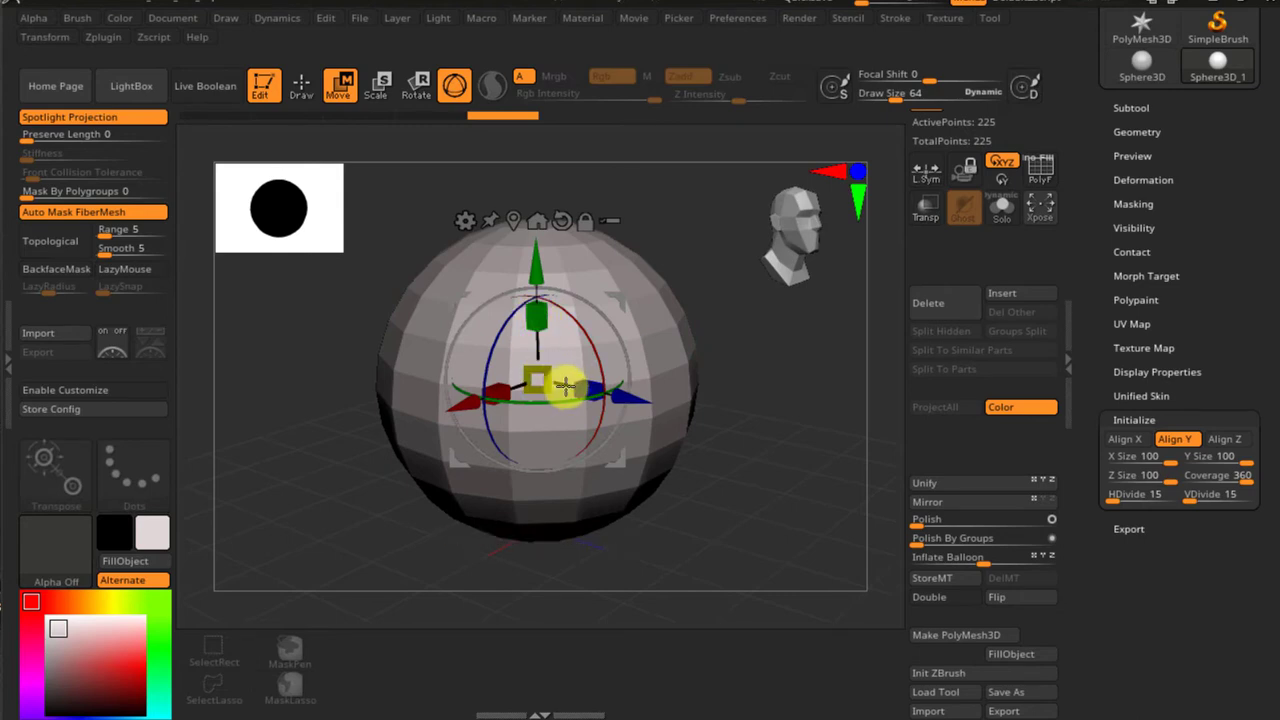
pyautogui.moveTo(537, 315); pyautogui.dragTo(535, 200)
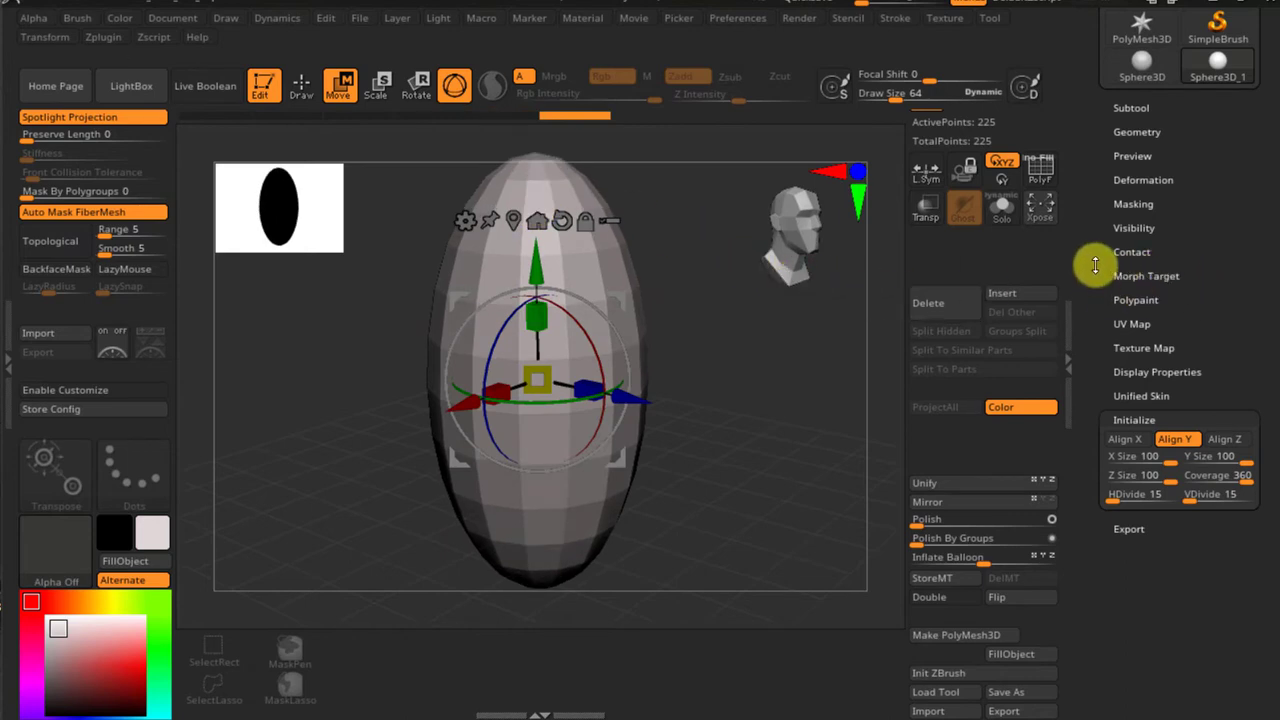
# Apply the Taper deformation on the Y axis to narrow the upper end of the elongated sphere
pyautogui.moveTo(1088, 266); pyautogui.dragTo(1078, 330)
pyautogui.moveTo(755, 403)
pyautogui.mouseDown(button='right')
pyautogui.moveTo(738, 371)
pyautogui.moveTo(767, 398)
pyautogui.mouseUp(button='right')
pyautogui.moveTo(767, 398); pyautogui.dragTo(740, 397)
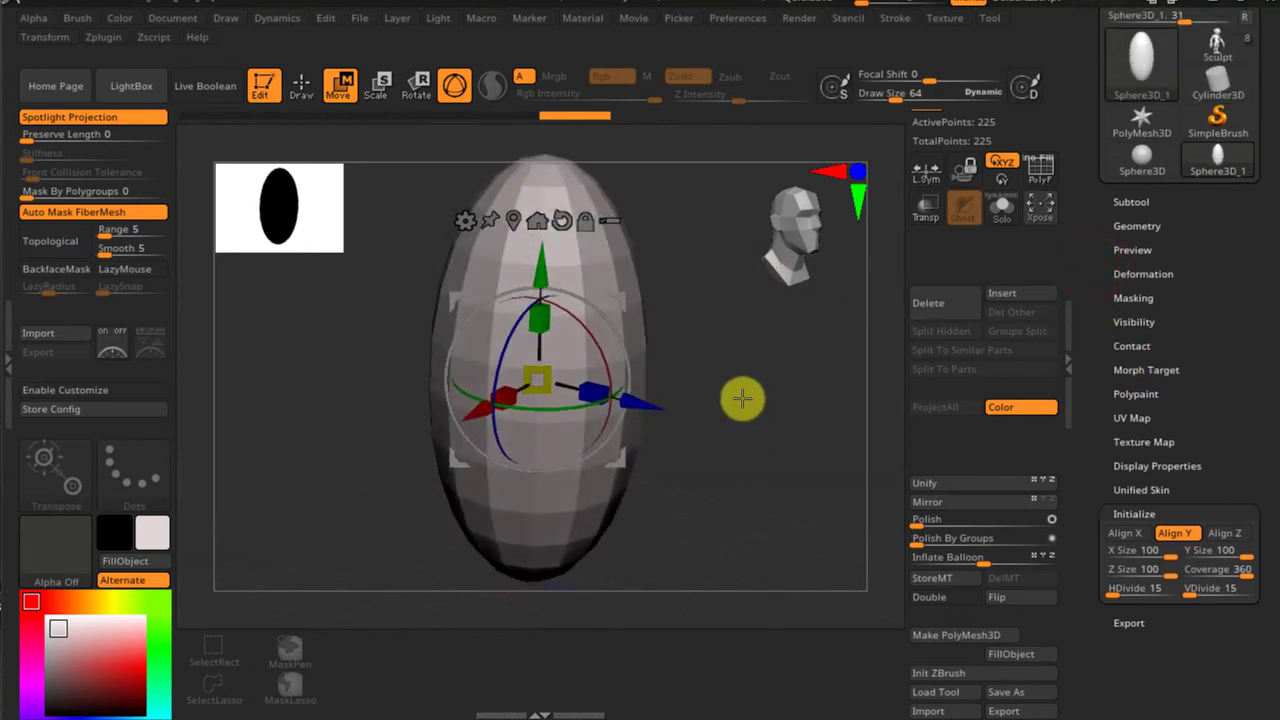
pyautogui.click(1142, 273)
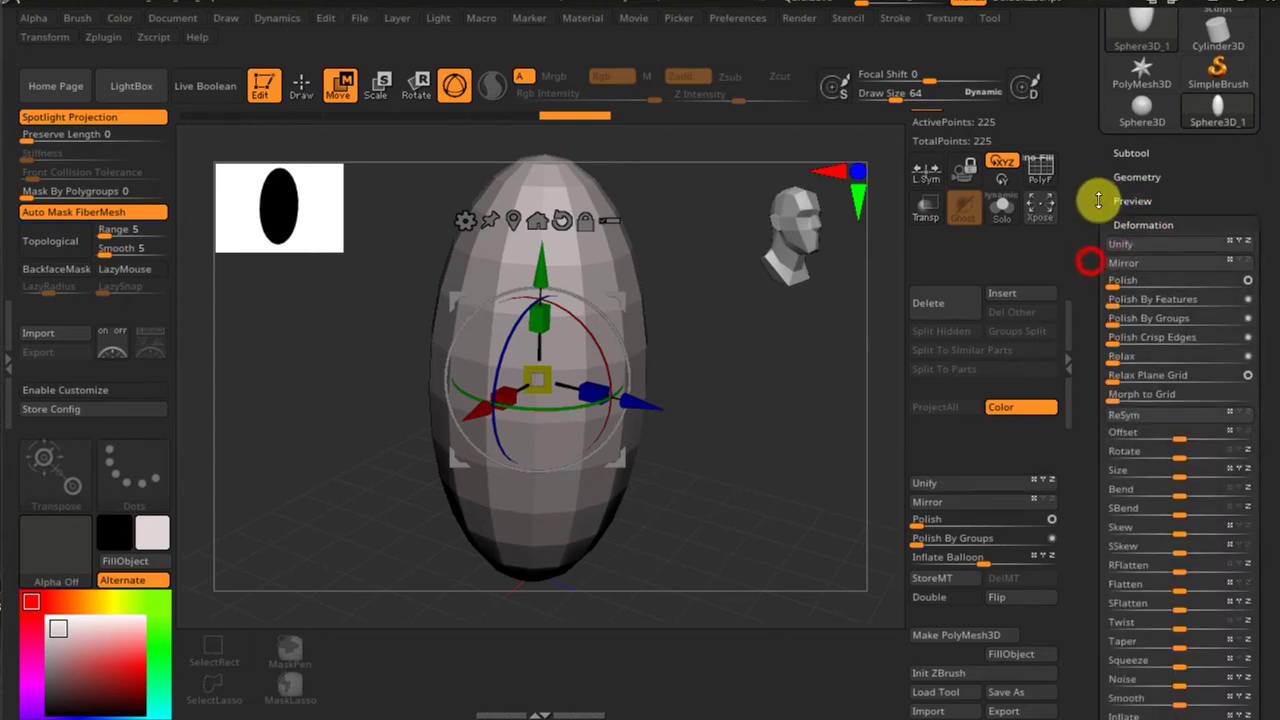
pyautogui.moveTo(1091, 263); pyautogui.dragTo(1077, 421)
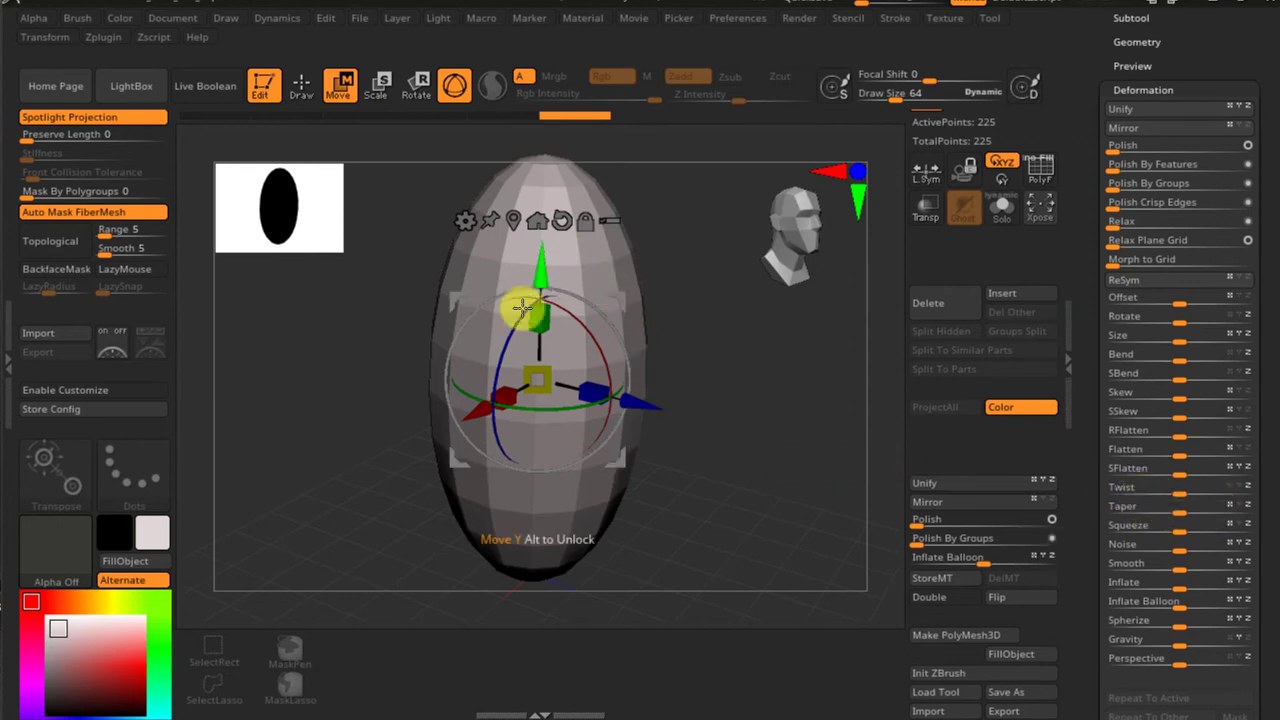
pyautogui.click(1247, 508)
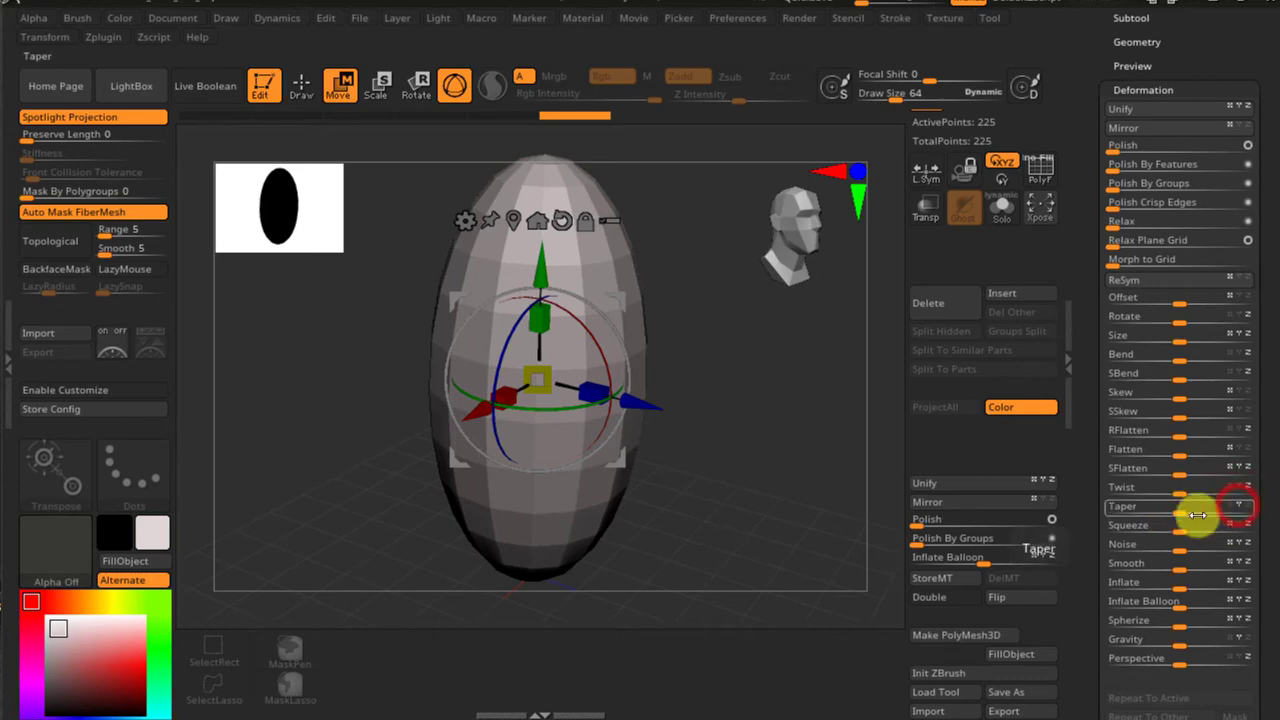
pyautogui.moveTo(1183, 512); pyautogui.dragTo(1207, 513)
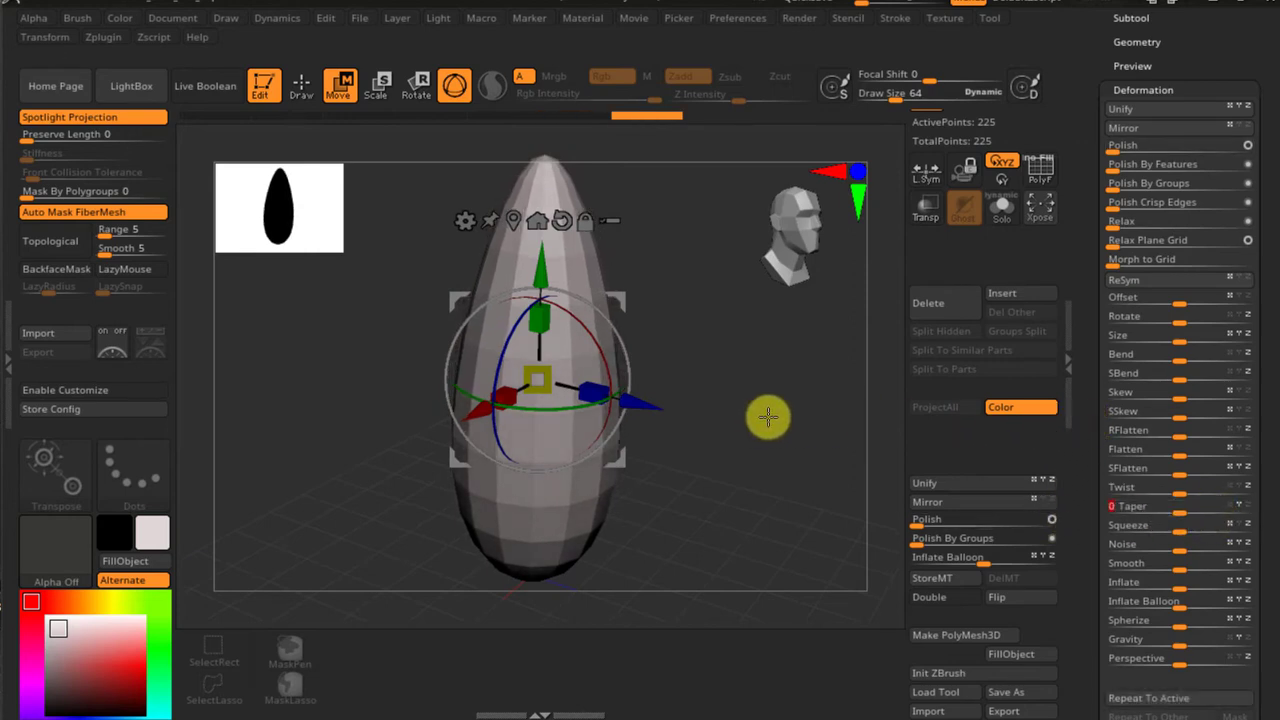
# Apply a slight SBend deformation to curve the tapered shape like a tooth
pyautogui.moveTo(800, 412); pyautogui.dragTo(794, 414)
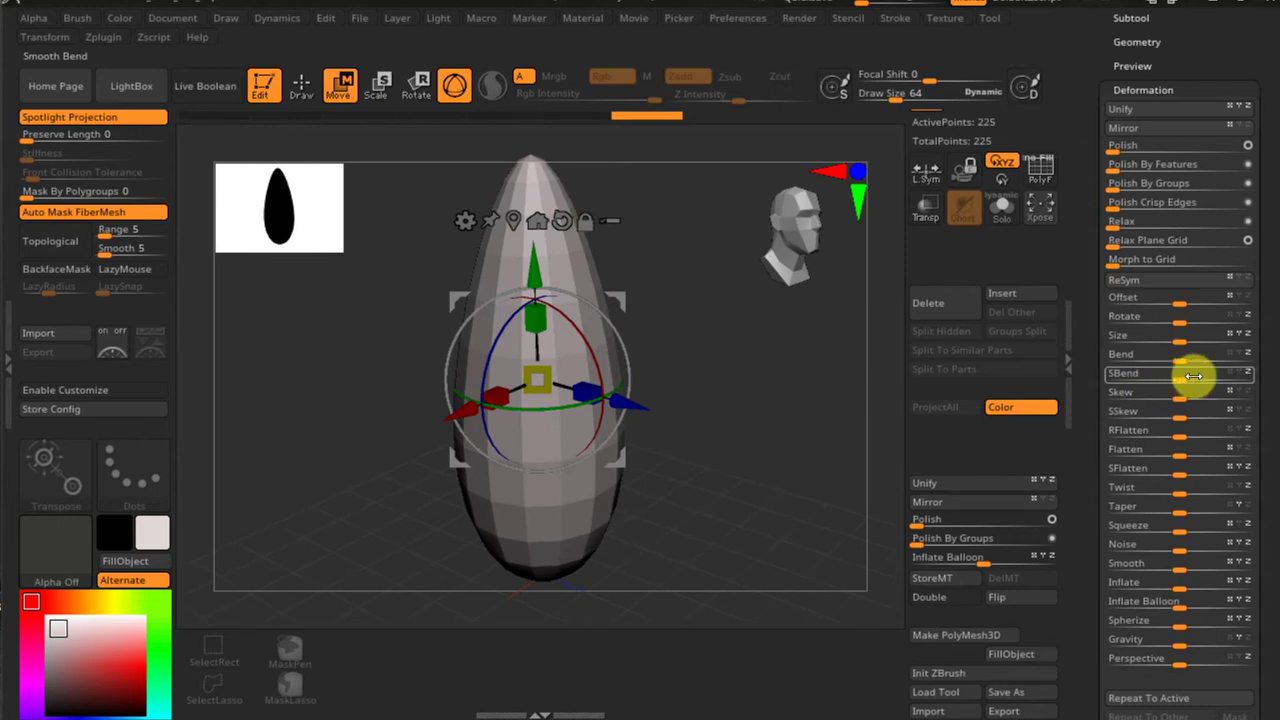
pyautogui.moveTo(1185, 378); pyautogui.dragTo(1188, 379)
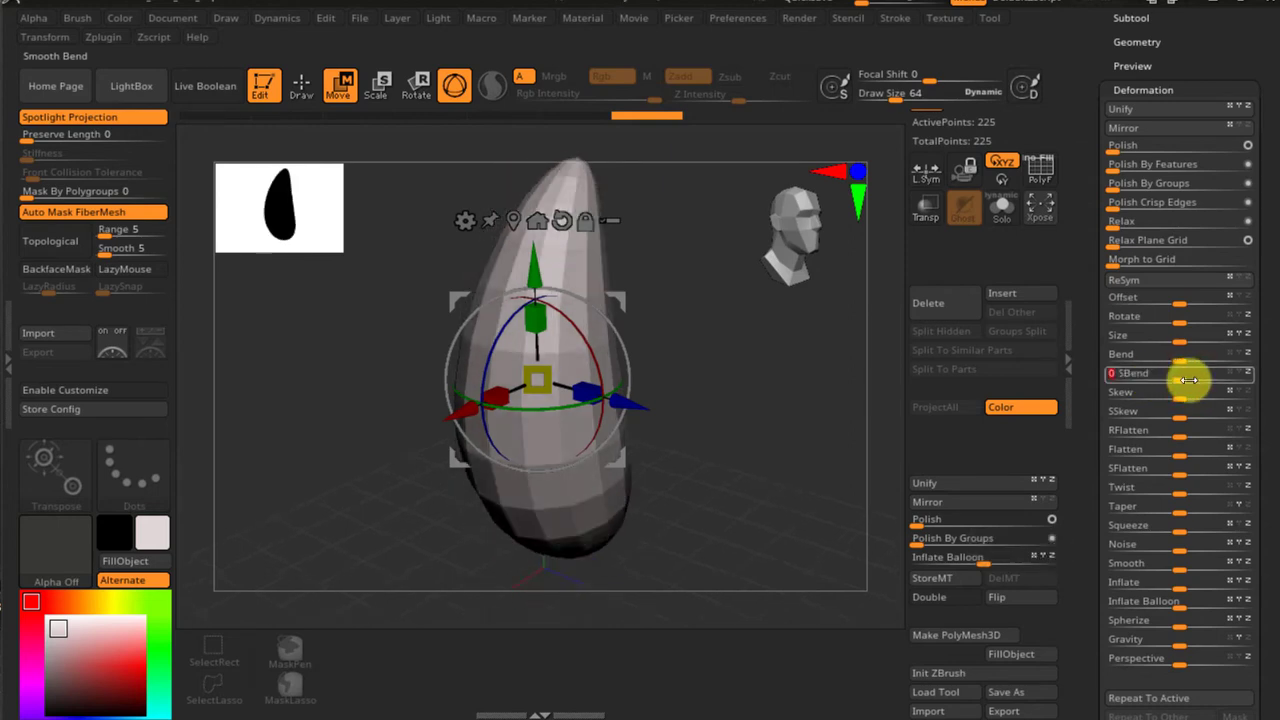
pyautogui.moveTo(780, 404); pyautogui.dragTo(832, 391)
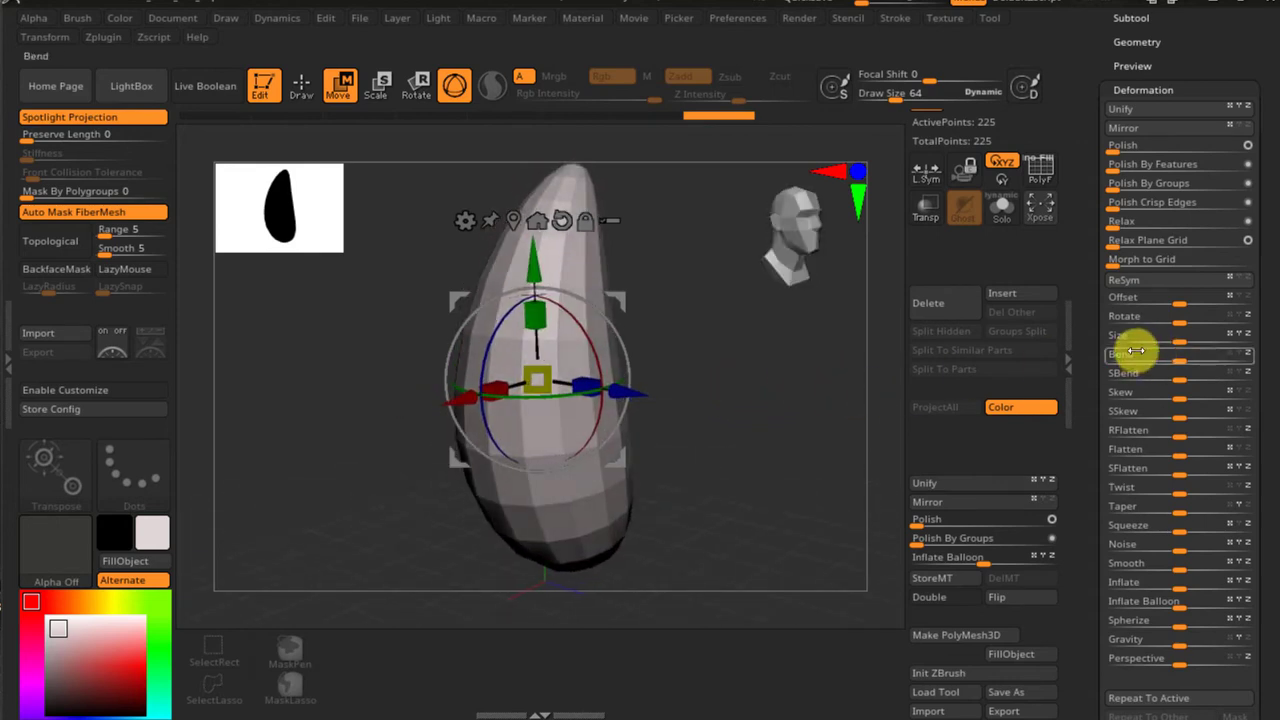
# Convert the curved primitive to a PolyMesh3D and show its polyframe wireframe
pyautogui.moveTo(1094, 263); pyautogui.dragTo(1118, 227)
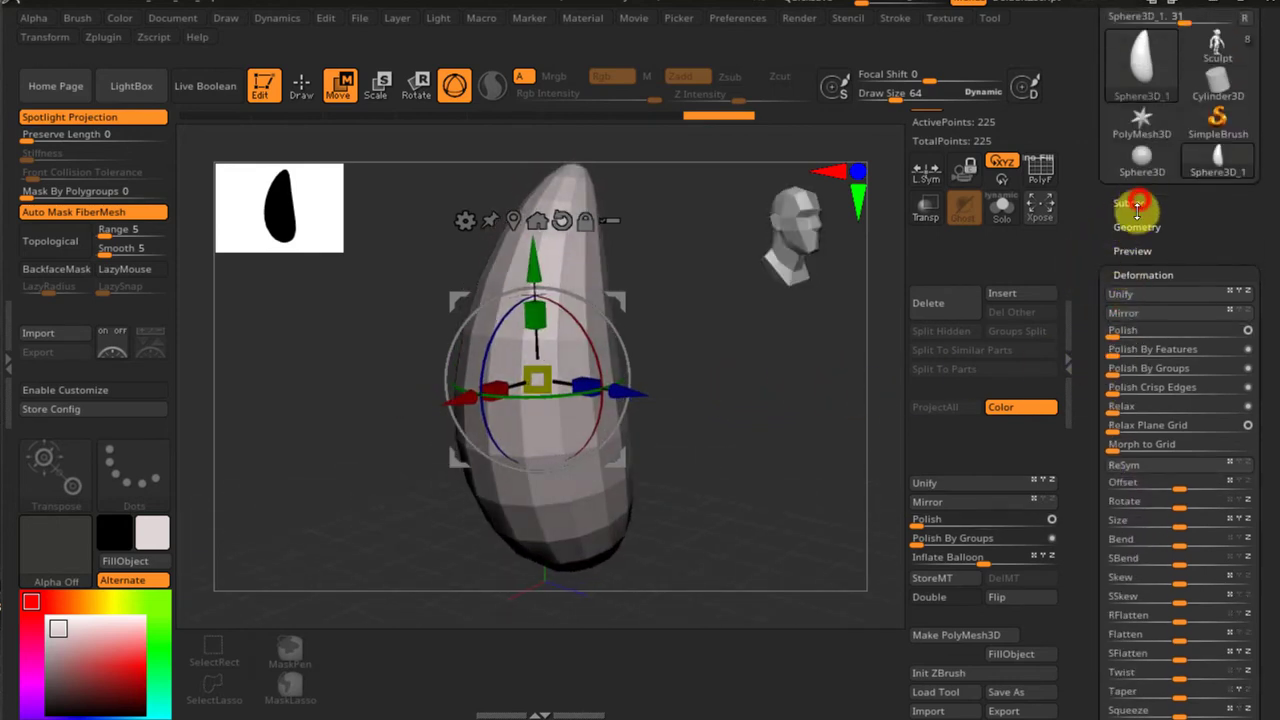
pyautogui.click(1124, 205)
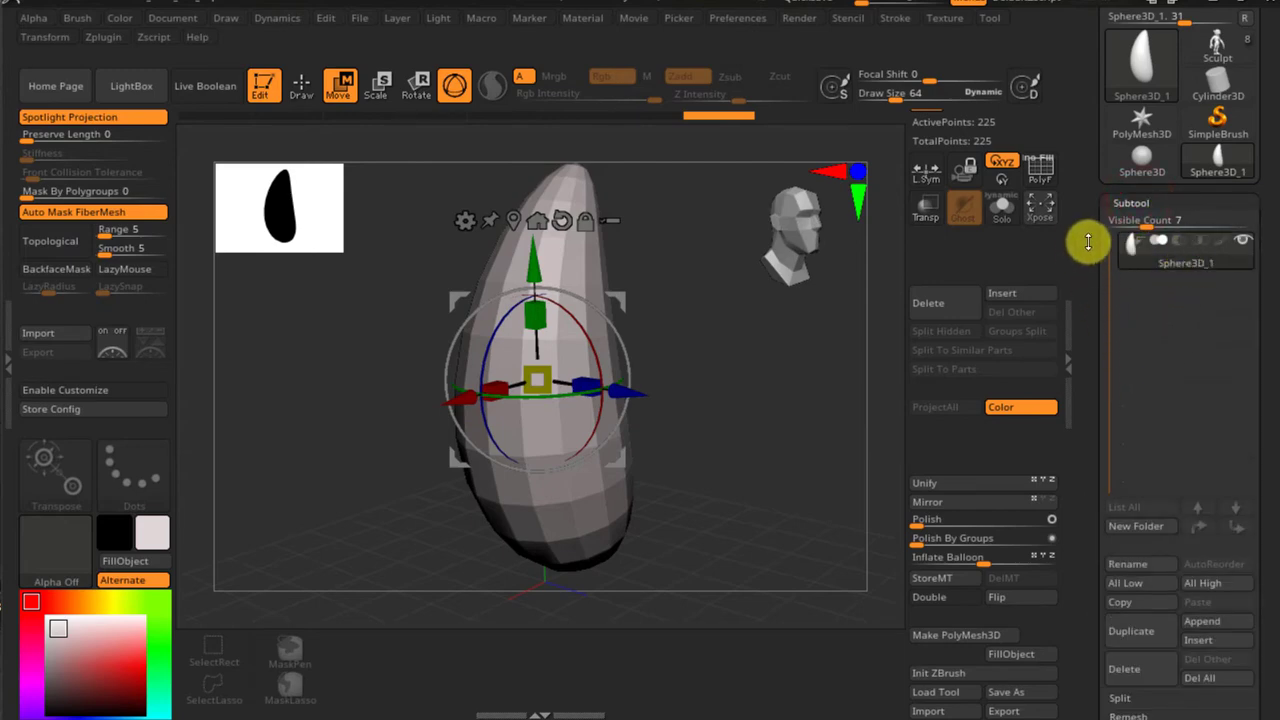
pyautogui.moveTo(1087, 240); pyautogui.dragTo(1089, 343)
pyautogui.click(1166, 436)
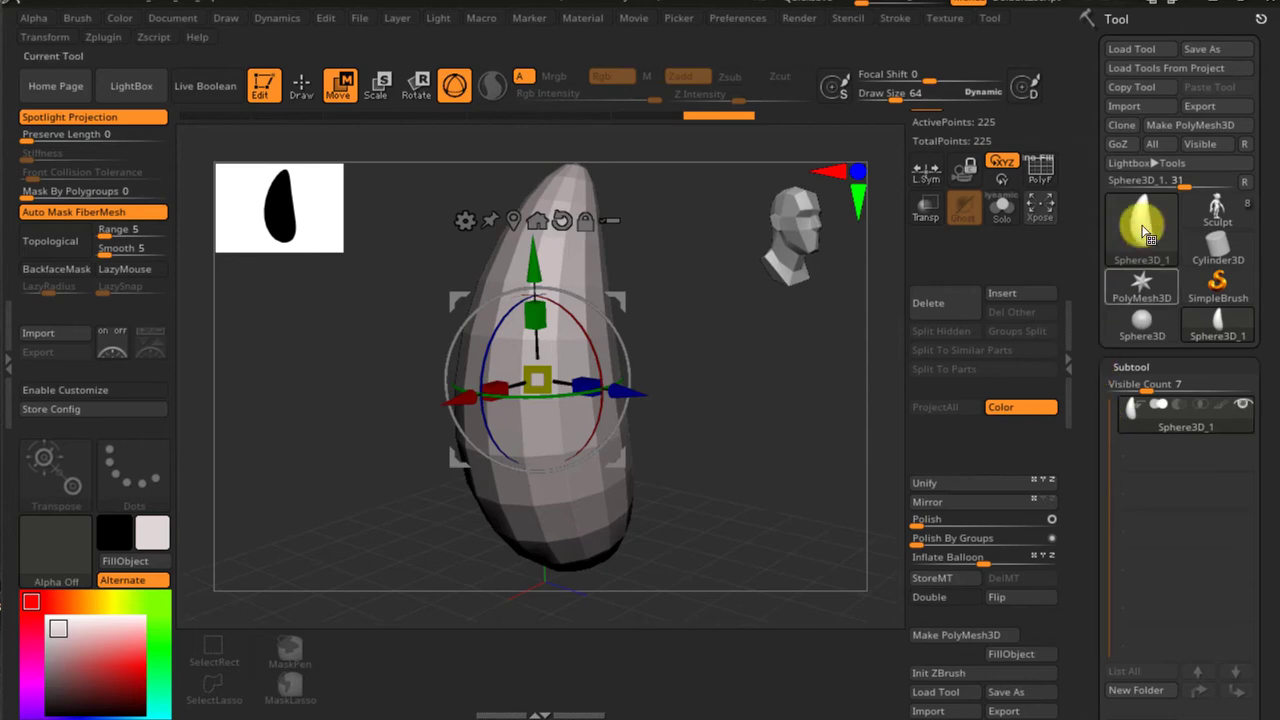
pyautogui.click(1201, 126)
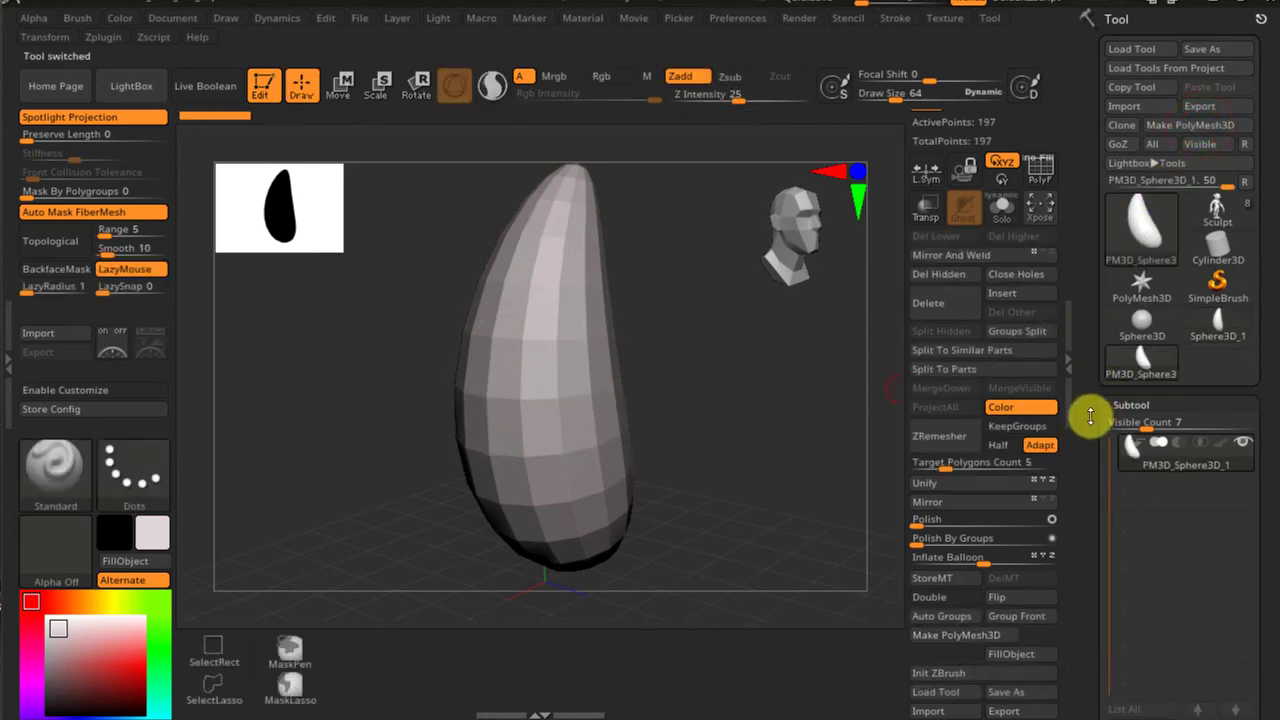
pyautogui.hotkey('shift', 'f')
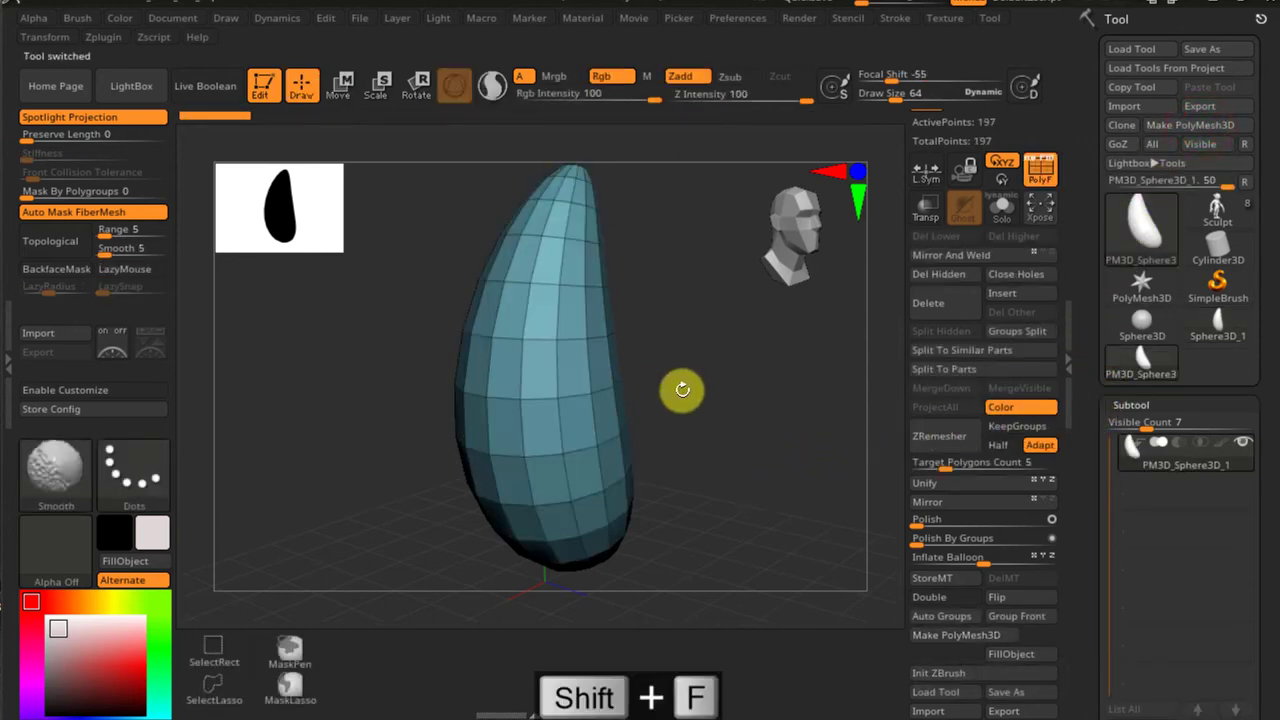
# Rename the converted mesh's subtool as Tooth
pyautogui.moveTo(1086, 455); pyautogui.dragTo(1108, 388)
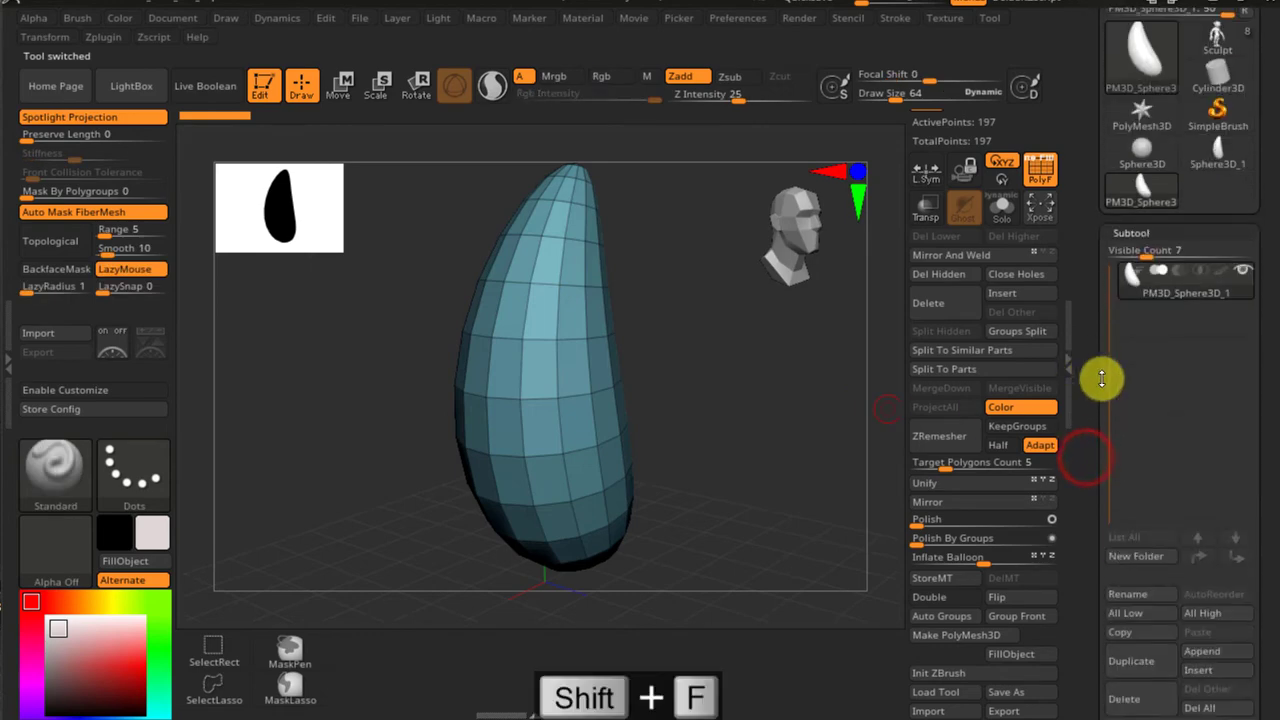
pyautogui.moveTo(1080, 471); pyautogui.dragTo(1086, 401)
pyautogui.click(1143, 523)
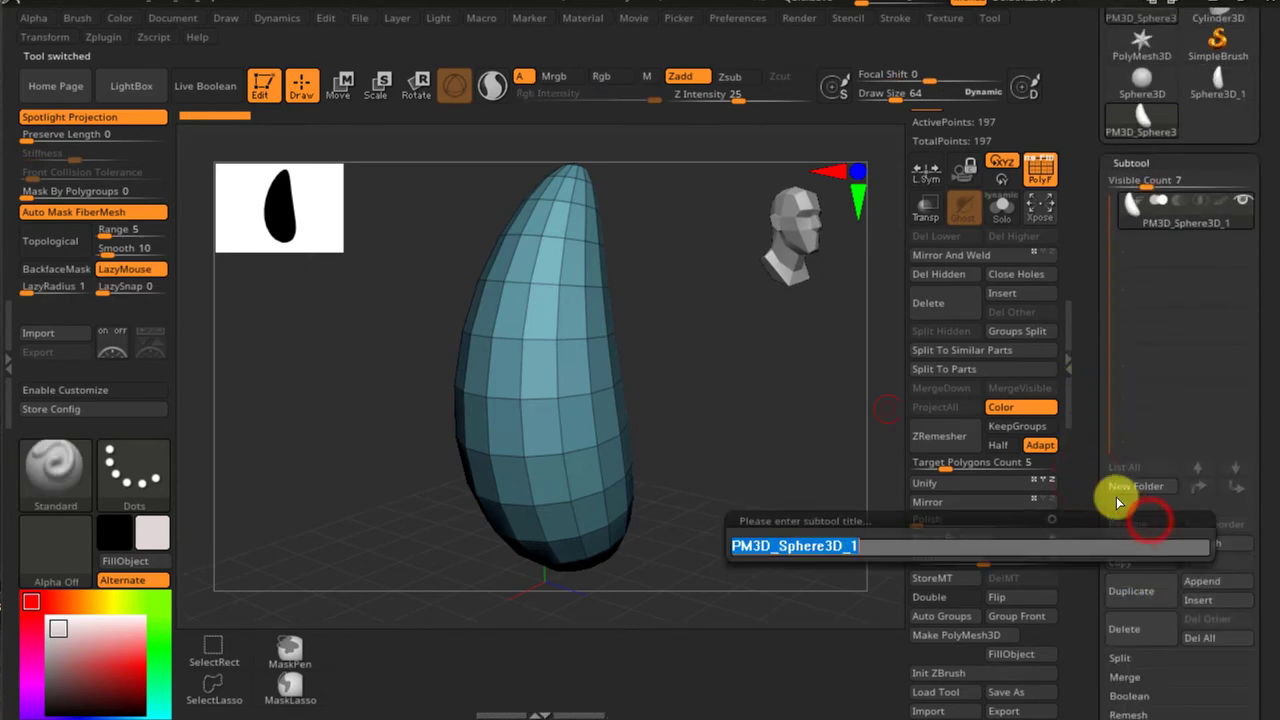
pyautogui.write('Tooth')
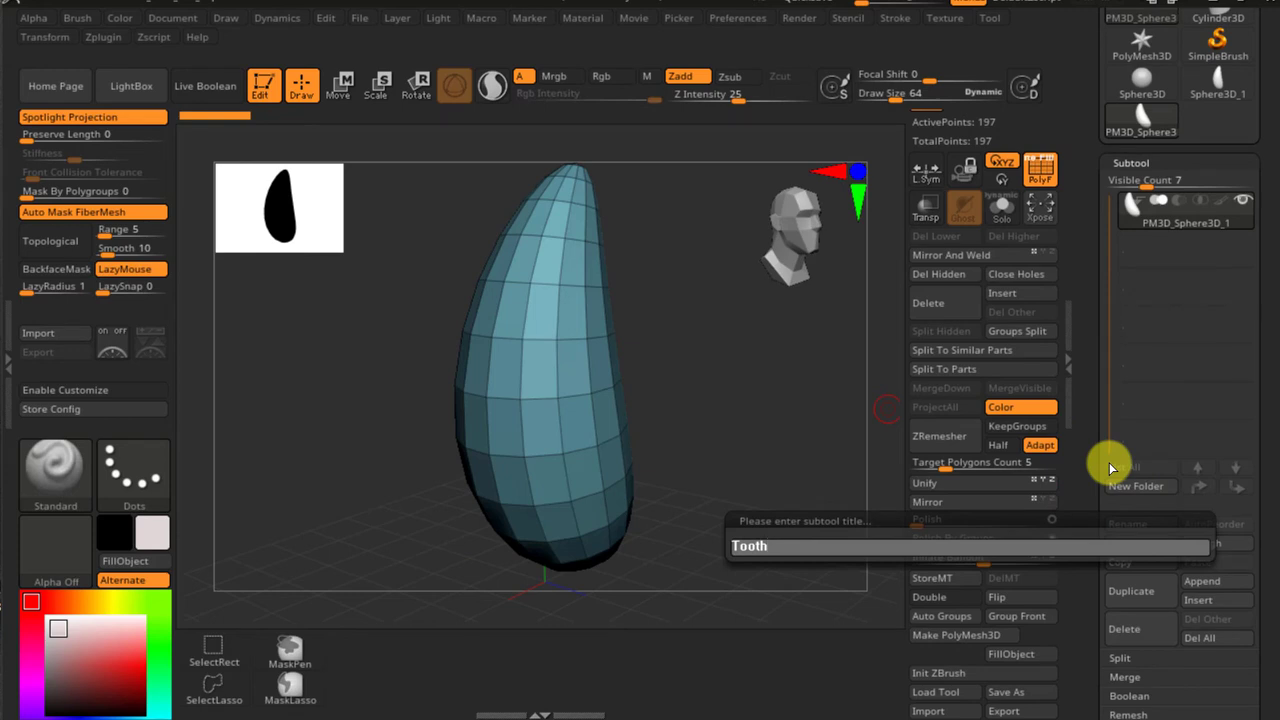
pyautogui.press('Return')
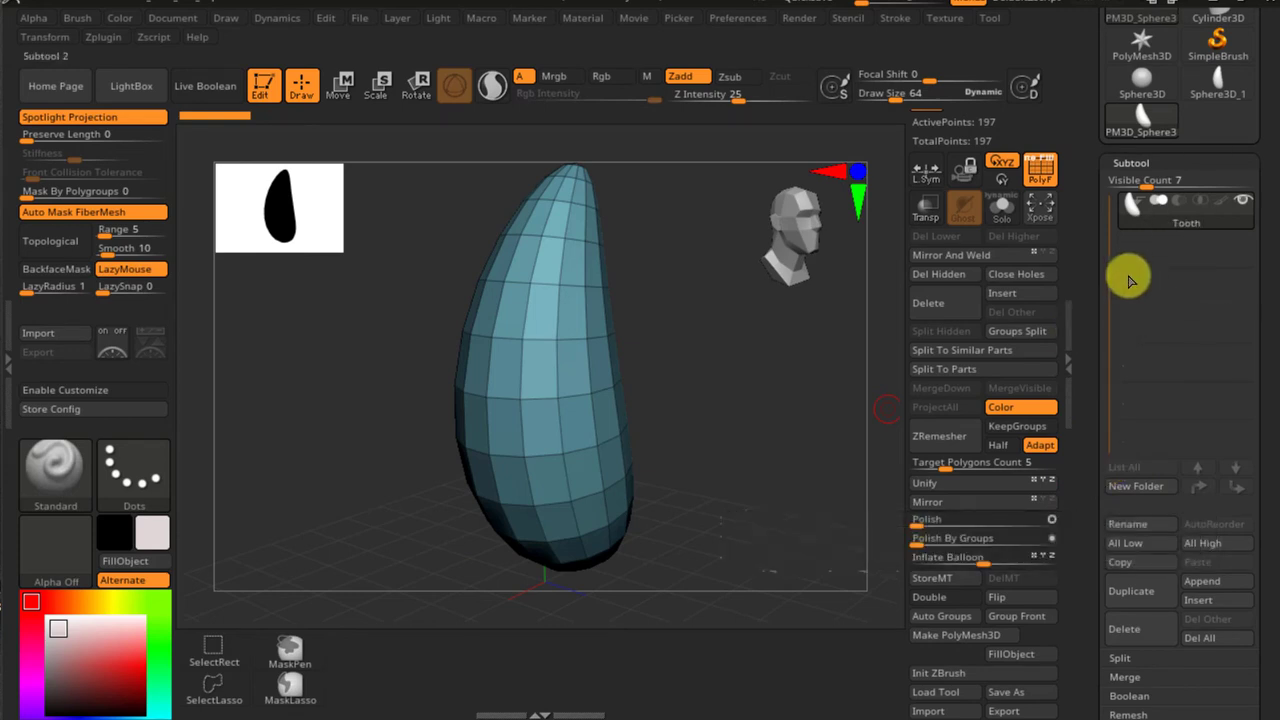
# Switch the active tool back to the goblin Sculpt model
pyautogui.moveTo(1086, 243); pyautogui.dragTo(1094, 320)
pyautogui.moveTo(1090, 237); pyautogui.dragTo(1094, 286)
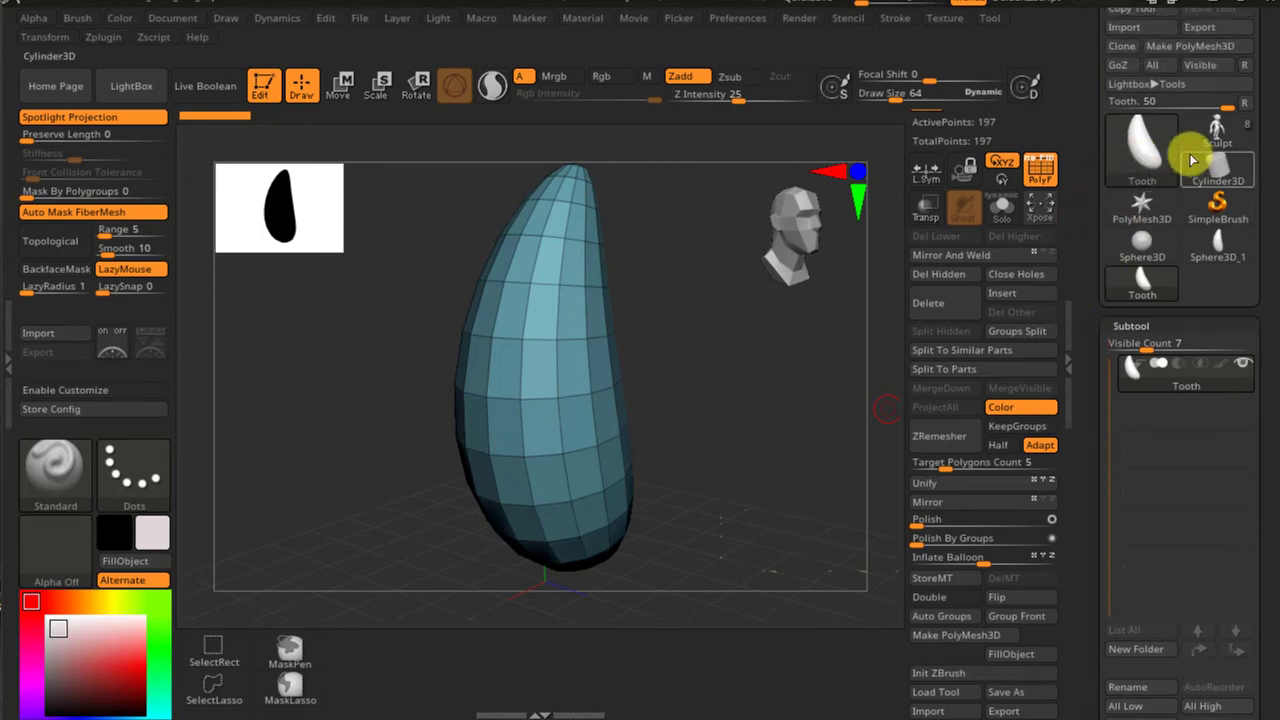
pyautogui.click(1224, 135)
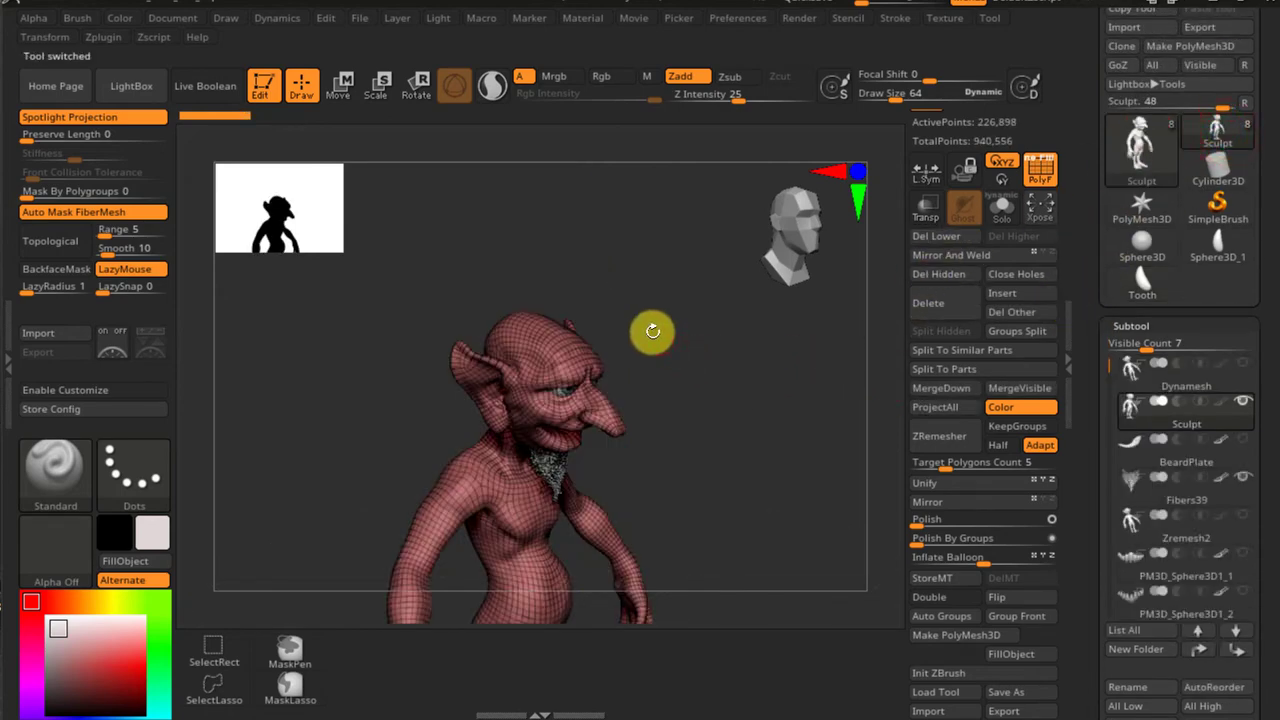
# Append the Tooth mesh as a new subtool of the goblin, with the view framed on the head
pyautogui.keyDown('ctrl'); pyautogui.moveTo(694, 377); pyautogui.dragTo(748, 483, button='right'); pyautogui.keyUp('ctrl')
pyautogui.moveTo(806, 406)
pyautogui.keyDown('ctrl'); pyautogui.mouseDown(button='right')
pyautogui.moveTo(817, 458)
pyautogui.moveTo(812, 418)
pyautogui.mouseUp(button='right'); pyautogui.keyUp('ctrl')
pyautogui.moveTo(811, 417); pyautogui.dragTo(808, 371)
pyautogui.moveTo(1082, 505); pyautogui.dragTo(1089, 400)
pyautogui.click(1203, 584)
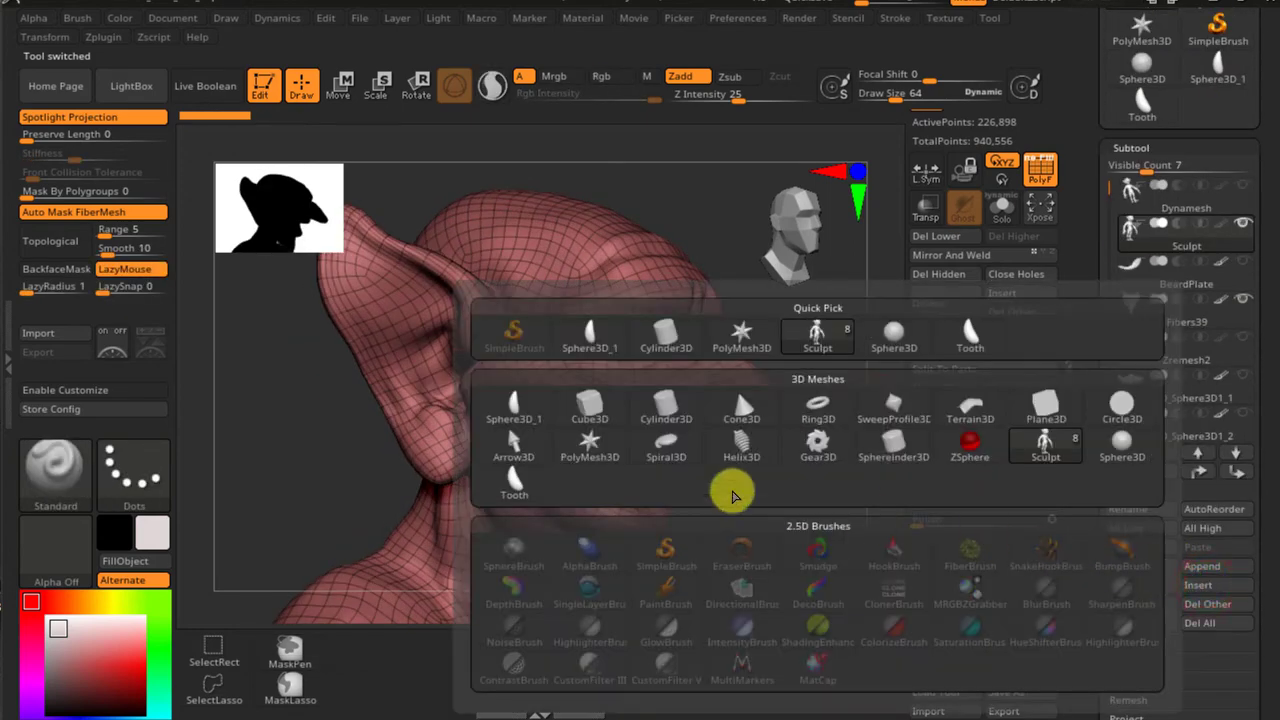
pyautogui.click(960, 332)
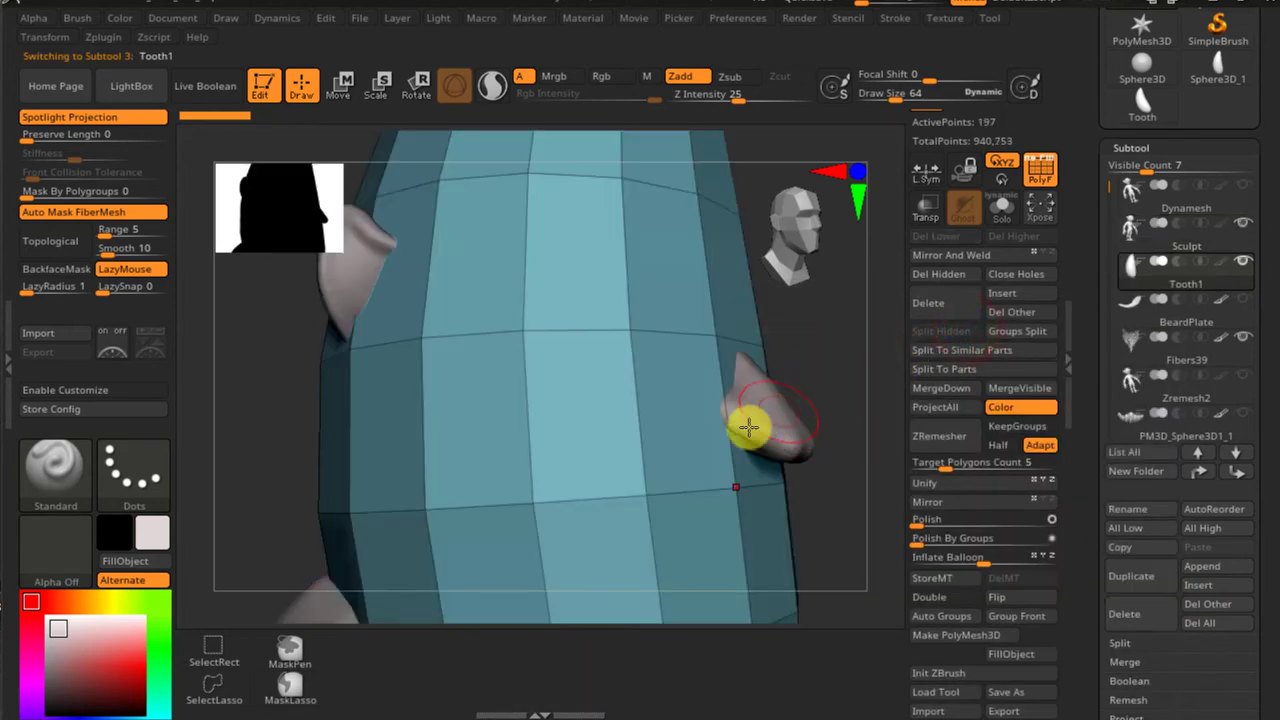
# Shrink the oversized tooth with the transform gizmo, move it to the goblin's nose bridge, and frame it
pyautogui.keyDown('ctrl'); pyautogui.moveTo(623, 463); pyautogui.dragTo(651, 371, button='right'); pyautogui.keyUp('ctrl')
pyautogui.keyDown('ctrl'); pyautogui.moveTo(640, 426); pyautogui.dragTo(614, 377, button='right'); pyautogui.keyUp('ctrl')
pyautogui.press('w')
pyautogui.keyDown('alt'); pyautogui.moveTo(624, 326); pyautogui.dragTo(618, 275, button='right'); pyautogui.keyUp('alt')
pyautogui.keyDown('alt'); pyautogui.moveTo(603, 420); pyautogui.dragTo(602, 411, button='right'); pyautogui.keyUp('alt')
pyautogui.moveTo(602, 360); pyautogui.dragTo(614, 523)
pyautogui.moveTo(704, 371)
pyautogui.mouseDown()
pyautogui.moveTo(760, 394)
pyautogui.moveTo(820, 385)
pyautogui.moveTo(722, 369)
pyautogui.mouseUp()
pyautogui.moveTo(807, 377); pyautogui.dragTo(742, 378)
pyautogui.press('f')
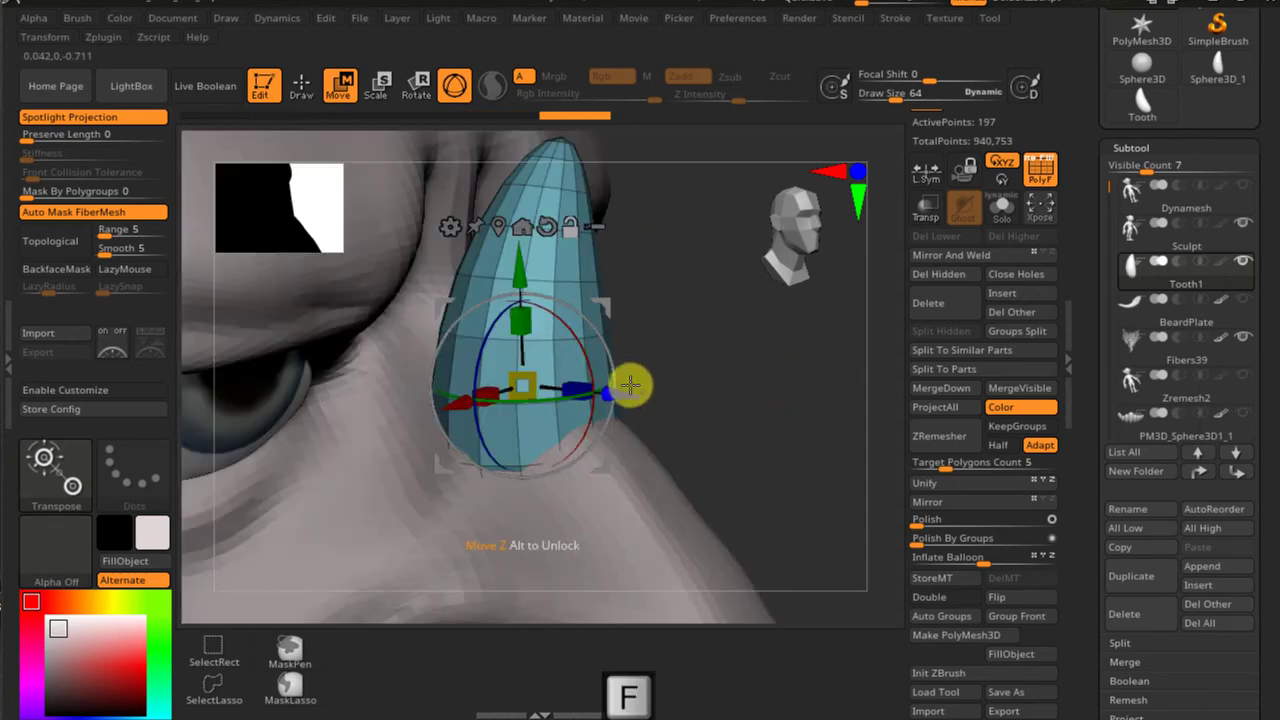
# Move the tooth down from the nose bridge to the corner of the goblin's mouth
pyautogui.keyDown('alt'); pyautogui.moveTo(650, 363); pyautogui.dragTo(563, 333, button='right'); pyautogui.keyUp('alt')
pyautogui.moveTo(550, 336); pyautogui.dragTo(440, 391)
pyautogui.moveTo(480, 245); pyautogui.dragTo(484, 376)
pyautogui.keyDown('alt'); pyautogui.moveTo(539, 426); pyautogui.dragTo(638, 228, button='right'); pyautogui.keyUp('alt')
pyautogui.moveTo(703, 298); pyautogui.dragTo(486, 214, button='right')
pyautogui.moveTo(460, 160); pyautogui.dragTo(459, 264)
pyautogui.moveTo(563, 390); pyautogui.dragTo(509, 384)
pyautogui.moveTo(485, 335); pyautogui.dragTo(497, 374)
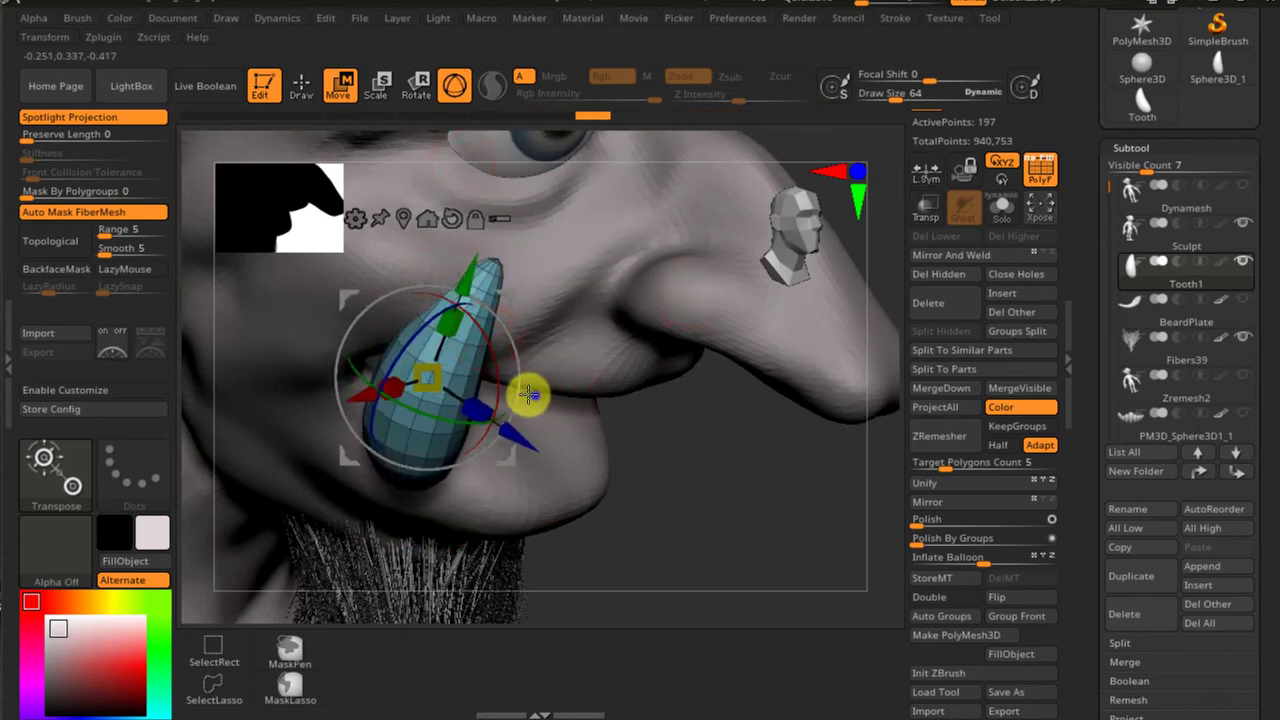
# Scale the tooth down to fit the mouth opening and rotate it upright at the mouth's corner
pyautogui.moveTo(526, 391); pyautogui.dragTo(330, 386, button='right')
pyautogui.moveTo(377, 374); pyautogui.dragTo(575, 431)
pyautogui.moveTo(557, 401); pyautogui.dragTo(466, 397, button='right')
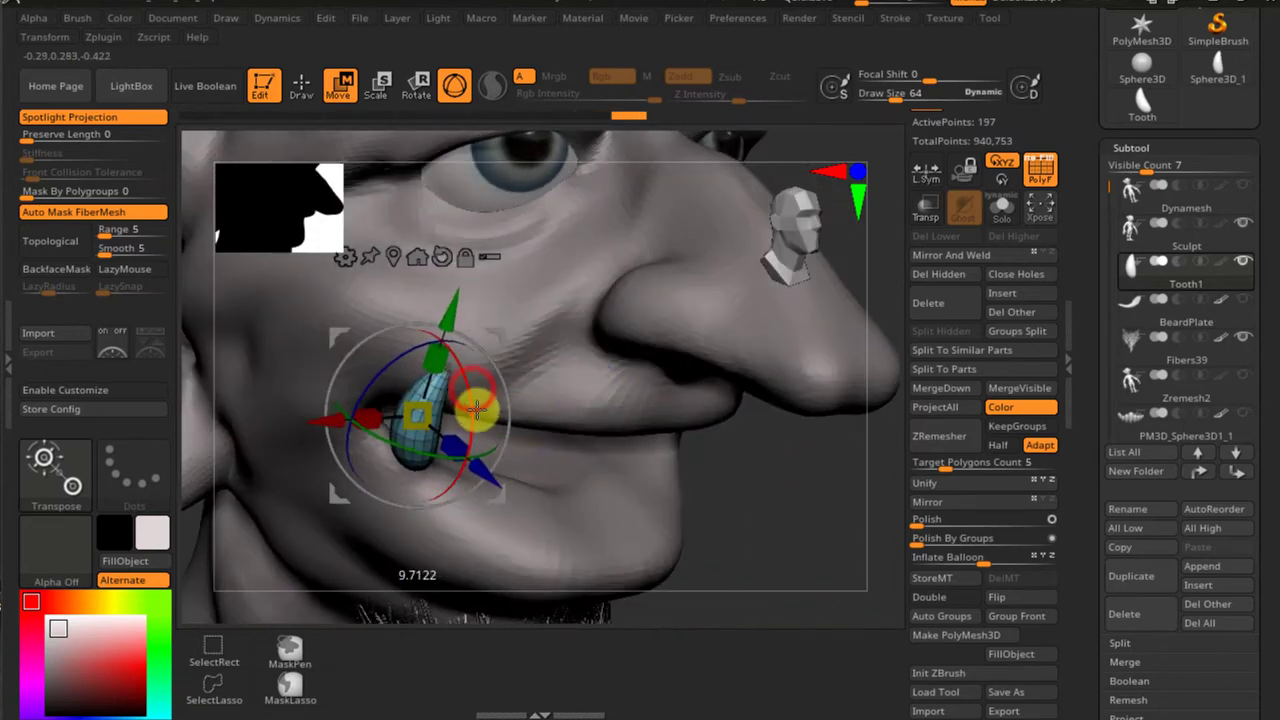
pyautogui.moveTo(477, 413); pyautogui.dragTo(492, 425)
pyautogui.keyDown('alt'); pyautogui.moveTo(540, 429); pyautogui.dragTo(580, 415, button='right'); pyautogui.keyUp('alt')
pyautogui.moveTo(469, 400); pyautogui.dragTo(491, 387)
pyautogui.moveTo(600, 258); pyautogui.dragTo(584, 298)
# Seat the tooth into the lower lip at the mouth's corner, checking its position from several angles
pyautogui.moveTo(597, 338); pyautogui.dragTo(583, 285, button='right')
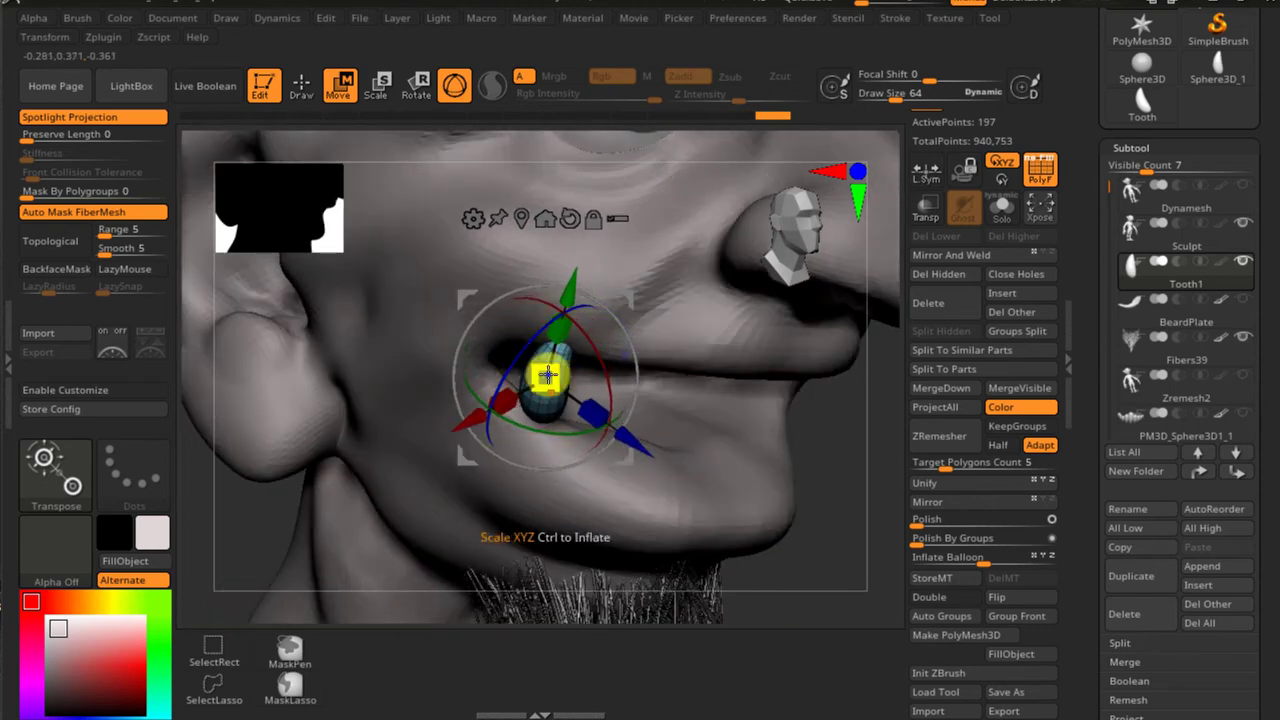
pyautogui.moveTo(549, 362); pyautogui.dragTo(557, 335, button='right')
pyautogui.moveTo(570, 266); pyautogui.dragTo(563, 289)
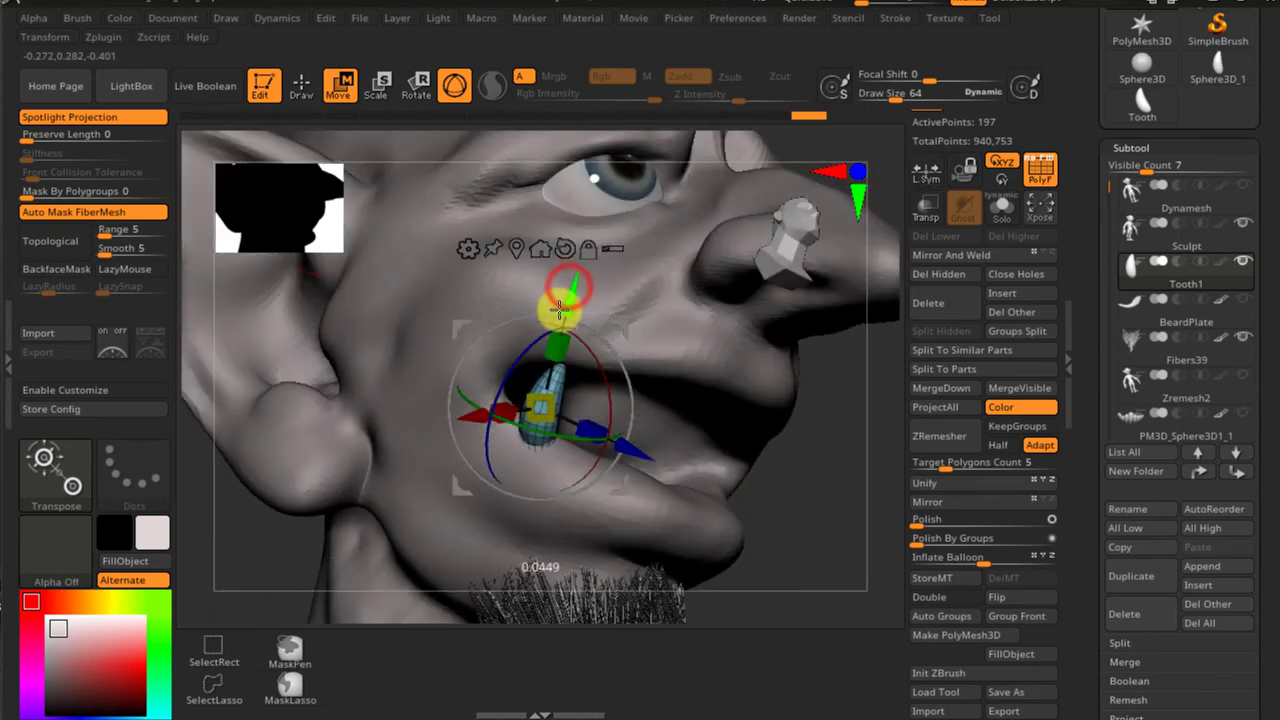
pyautogui.moveTo(598, 398); pyautogui.dragTo(532, 458, button='right')
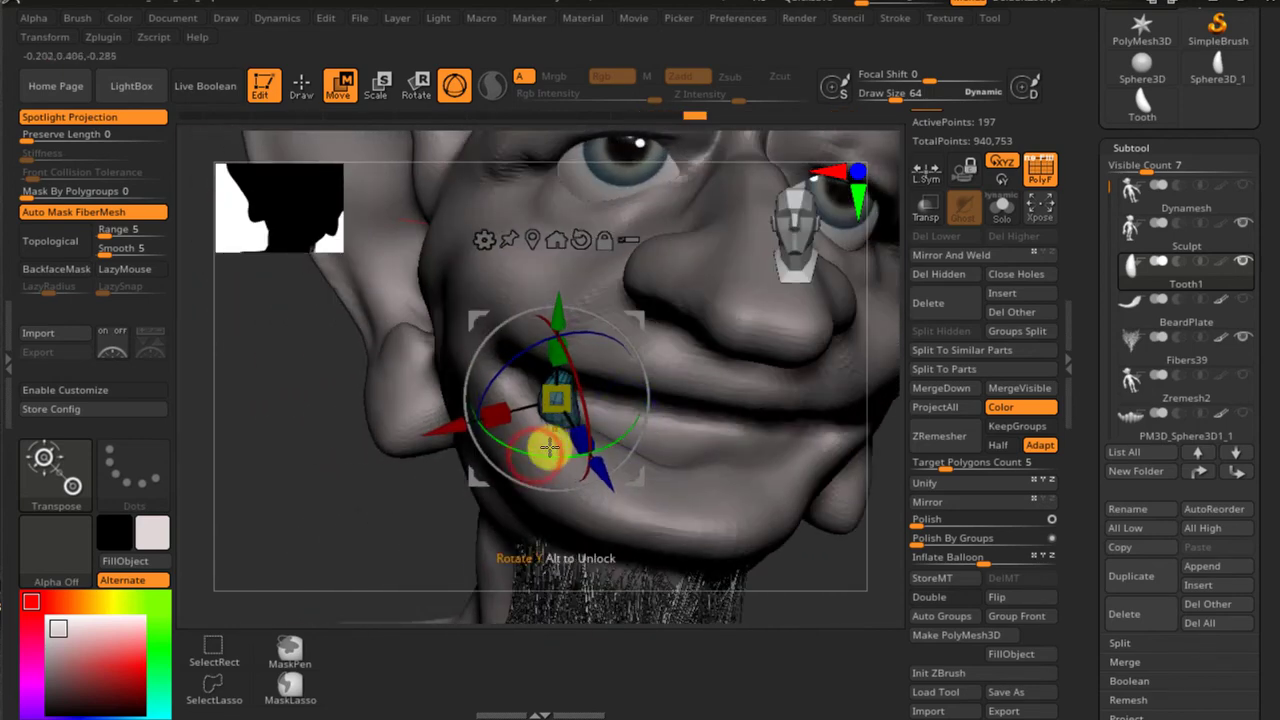
pyautogui.moveTo(598, 414); pyautogui.dragTo(464, 335, button='right')
pyautogui.moveTo(513, 376); pyautogui.dragTo(574, 426, button='right')
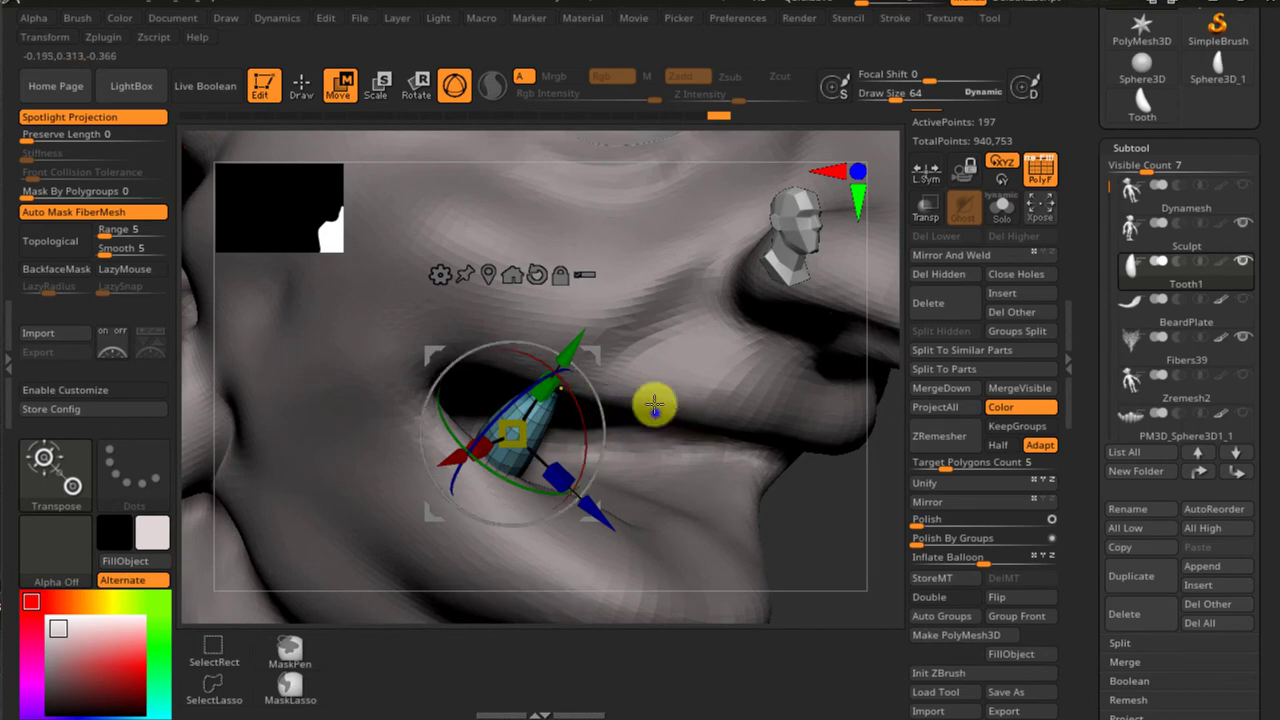
pyautogui.moveTo(654, 397); pyautogui.dragTo(546, 446, button='right')
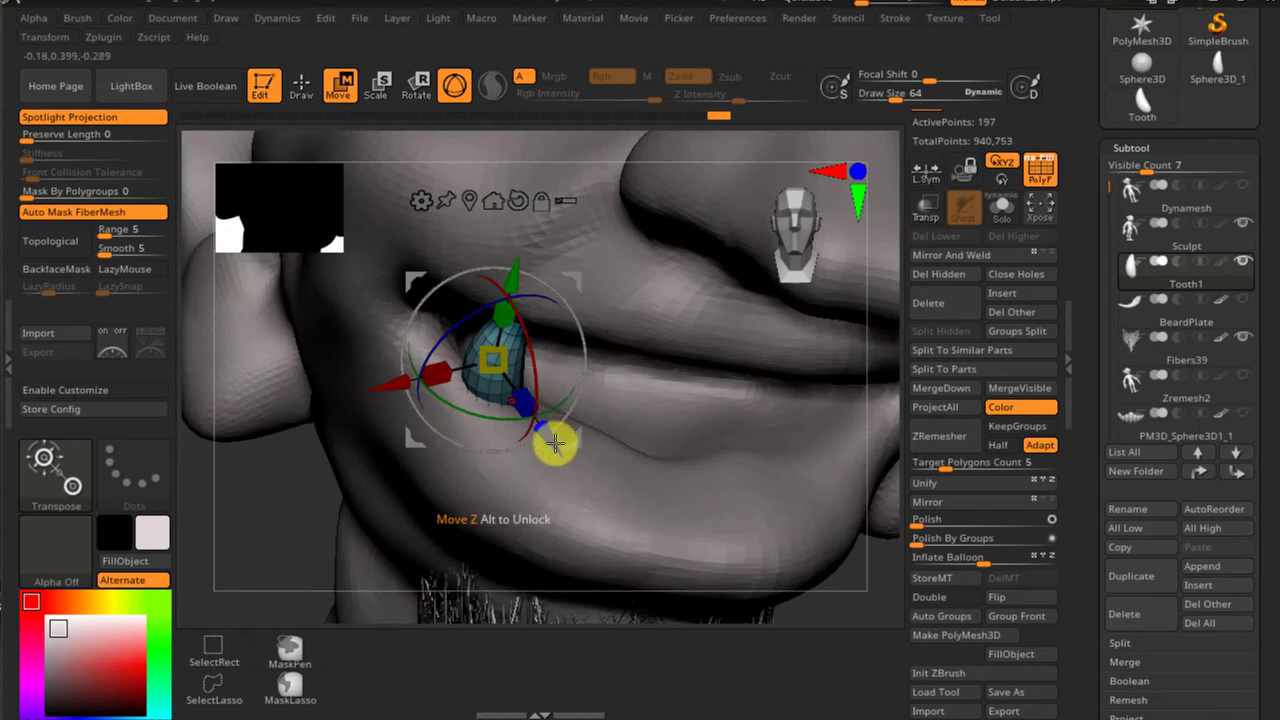
# Duplicate the tooth twice along the lower lip, rotating and positioning each copy to follow the mouth's curve
pyautogui.keyDown('ctrl'); pyautogui.moveTo(548, 437); pyautogui.dragTo(594, 477); pyautogui.keyUp('ctrl')
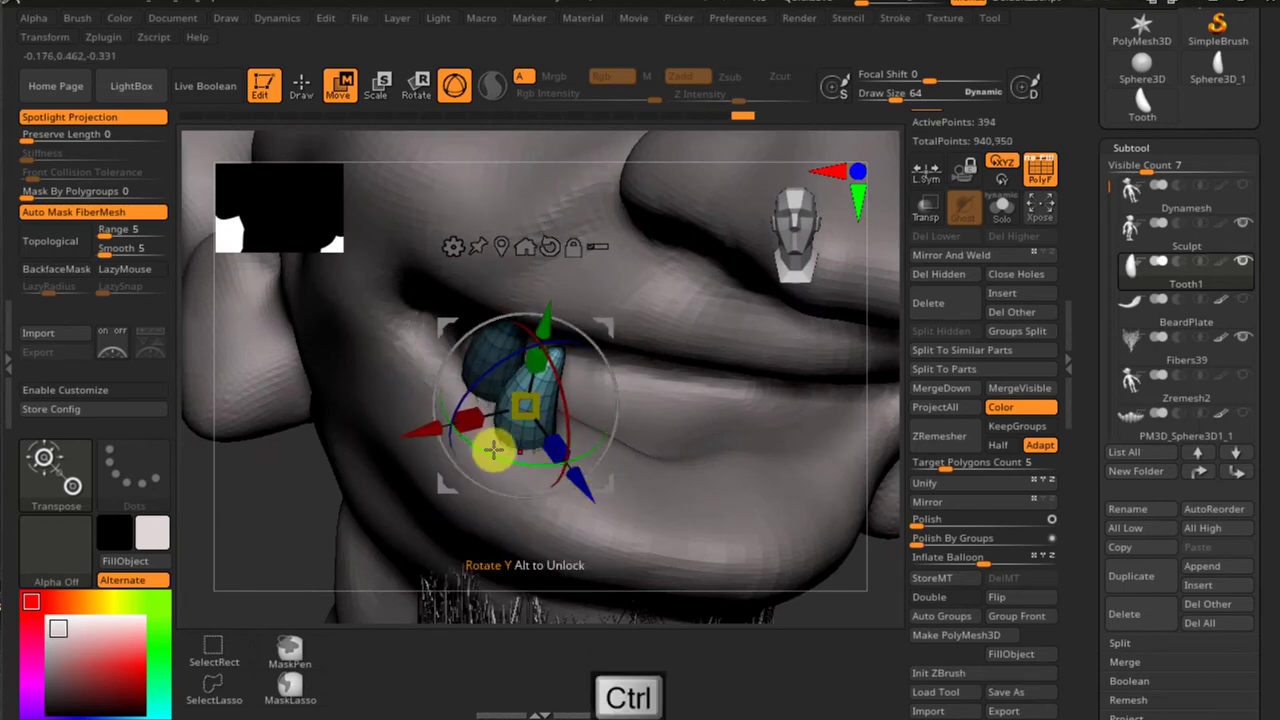
pyautogui.moveTo(427, 433); pyautogui.dragTo(451, 427)
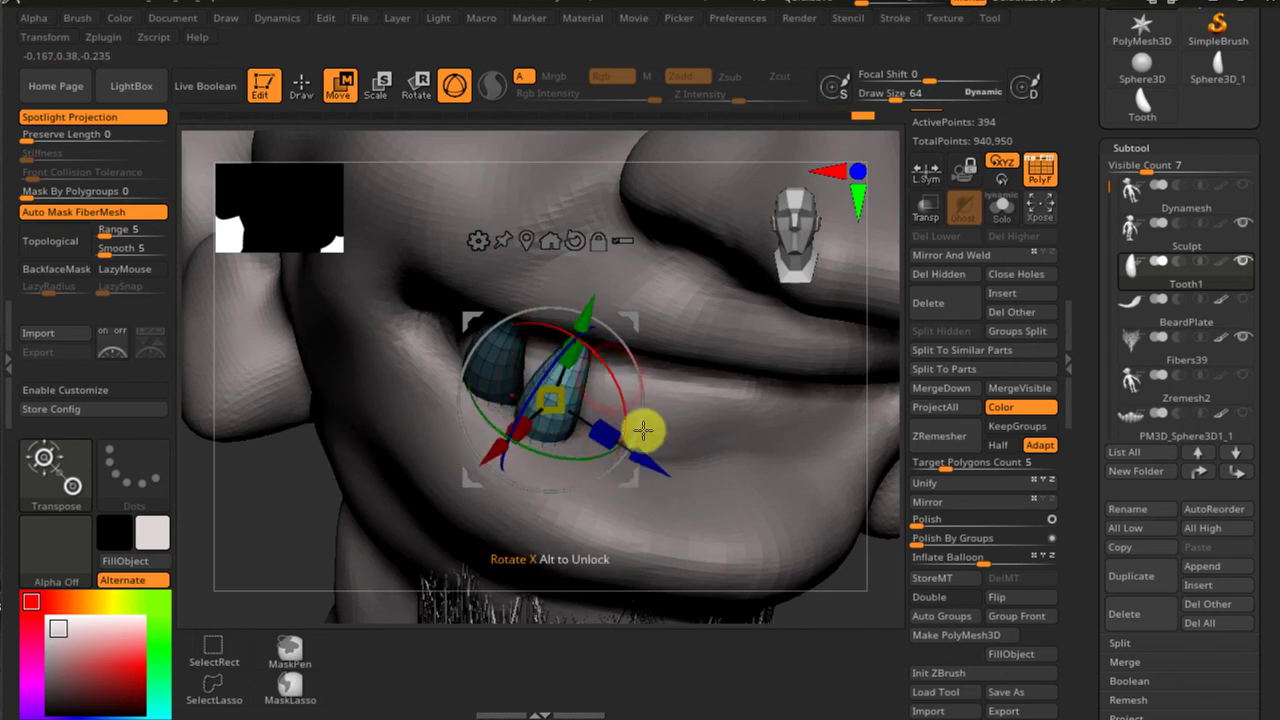
pyautogui.keyDown('ctrl'); pyautogui.moveTo(651, 460); pyautogui.dragTo(720, 488); pyautogui.keyUp('ctrl')
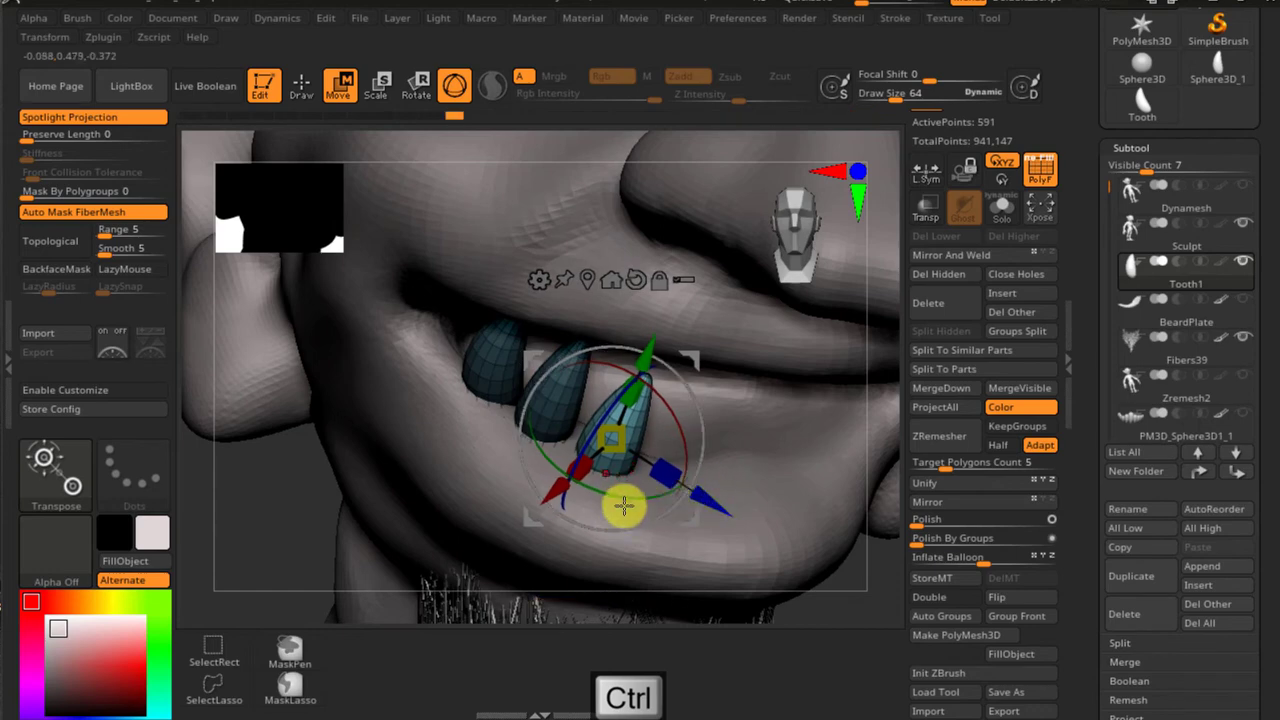
pyautogui.moveTo(624, 497); pyautogui.dragTo(644, 497)
pyautogui.moveTo(682, 413); pyautogui.dragTo(673, 405)
pyautogui.moveTo(722, 483); pyautogui.dragTo(745, 490)
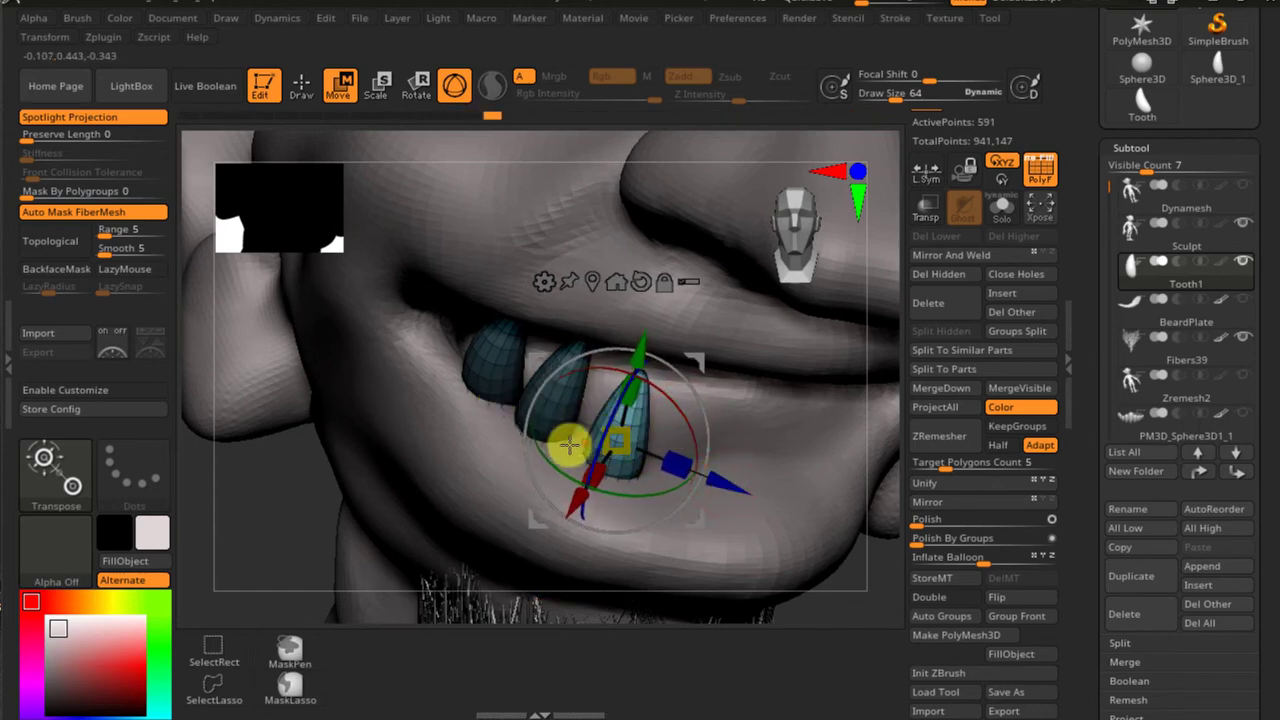
pyautogui.moveTo(641, 413); pyautogui.dragTo(604, 411)
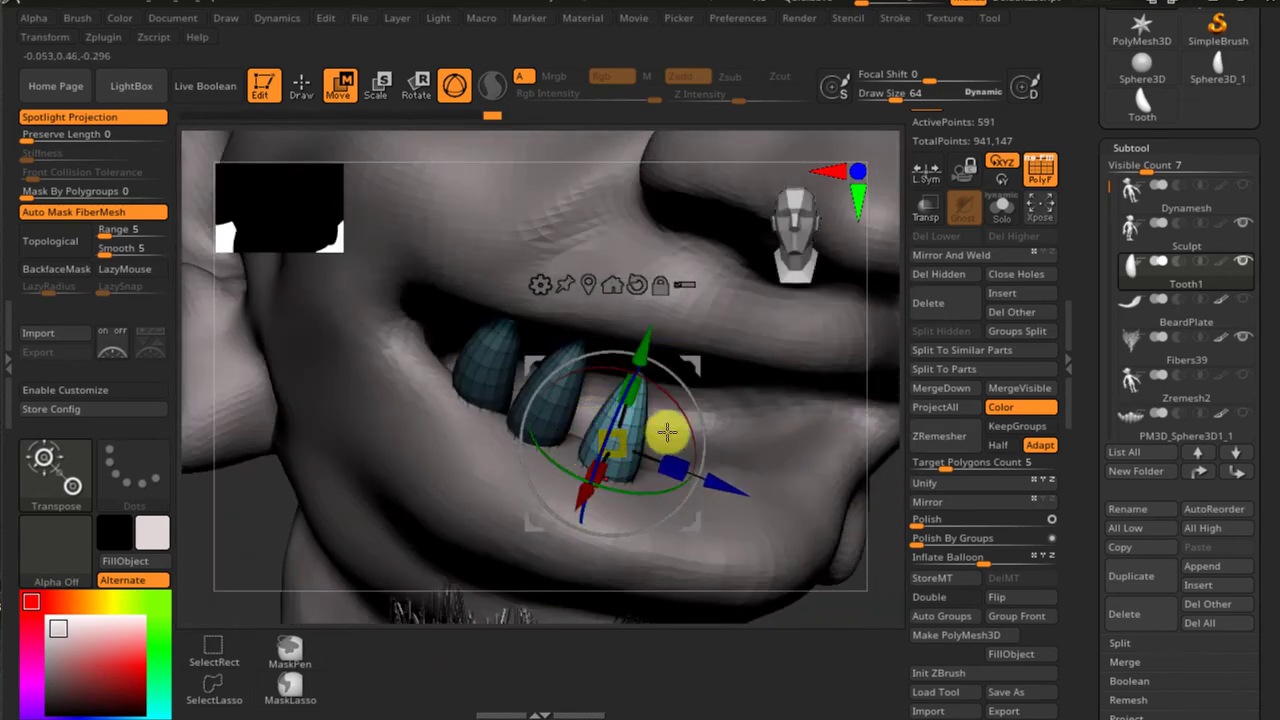
# Return to Draw mode and clear the mask from all three teeth
pyautogui.press('q')
pyautogui.keyDown('ctrl'); pyautogui.moveTo(583, 426); pyautogui.dragTo(484, 333, button='right'); pyautogui.keyUp('ctrl')
pyautogui.keyDown('ctrl'); pyautogui.click(310, 487); pyautogui.keyUp('ctrl')
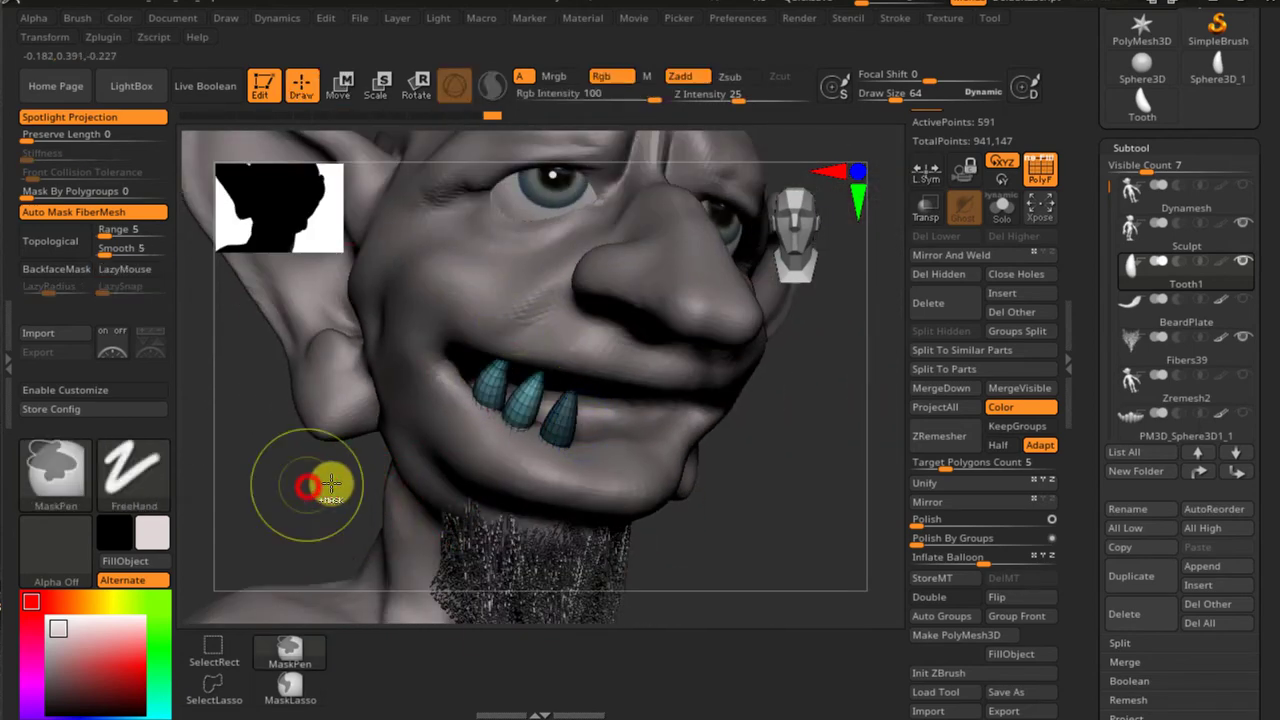
pyautogui.keyDown('ctrl'); pyautogui.click(800, 442); pyautogui.keyUp('ctrl')
pyautogui.keyDown('ctrl'); pyautogui.moveTo(797, 452); pyautogui.dragTo(864, 487); pyautogui.keyUp('ctrl')
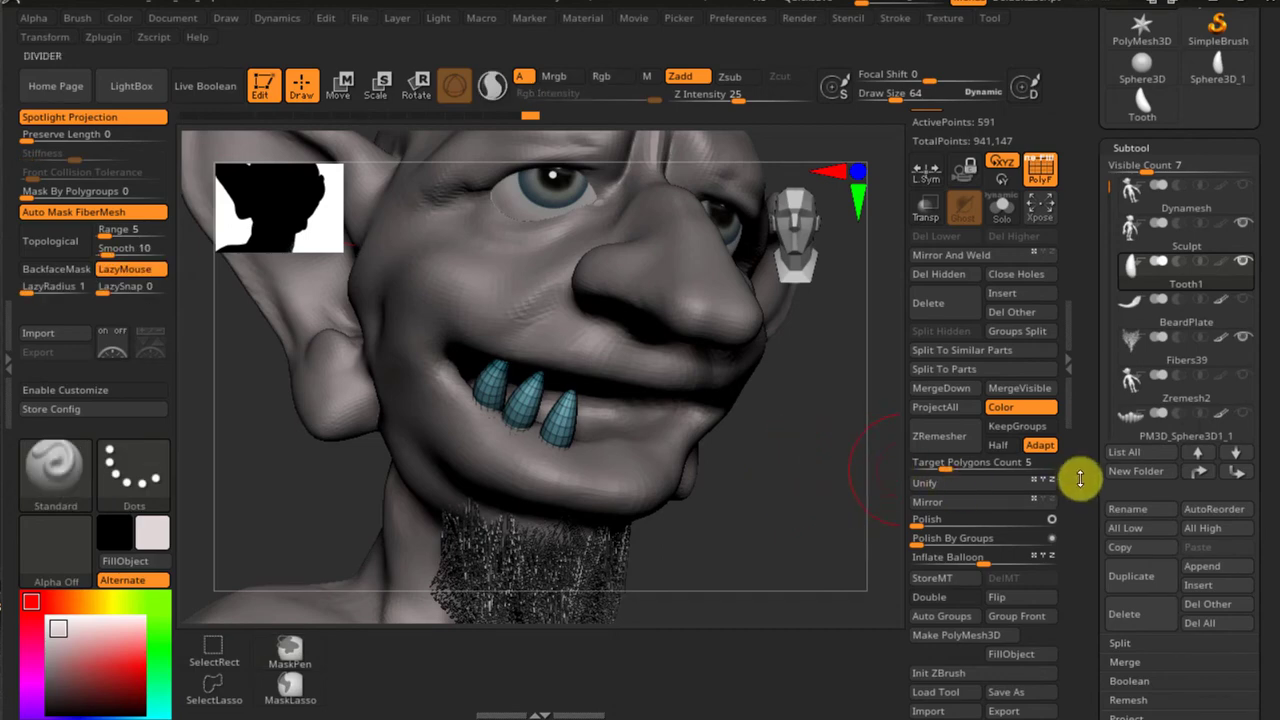
# Give each of the three teeth its own polygroup with Auto Groups
pyautogui.moveTo(1081, 481); pyautogui.dragTo(1098, 213)
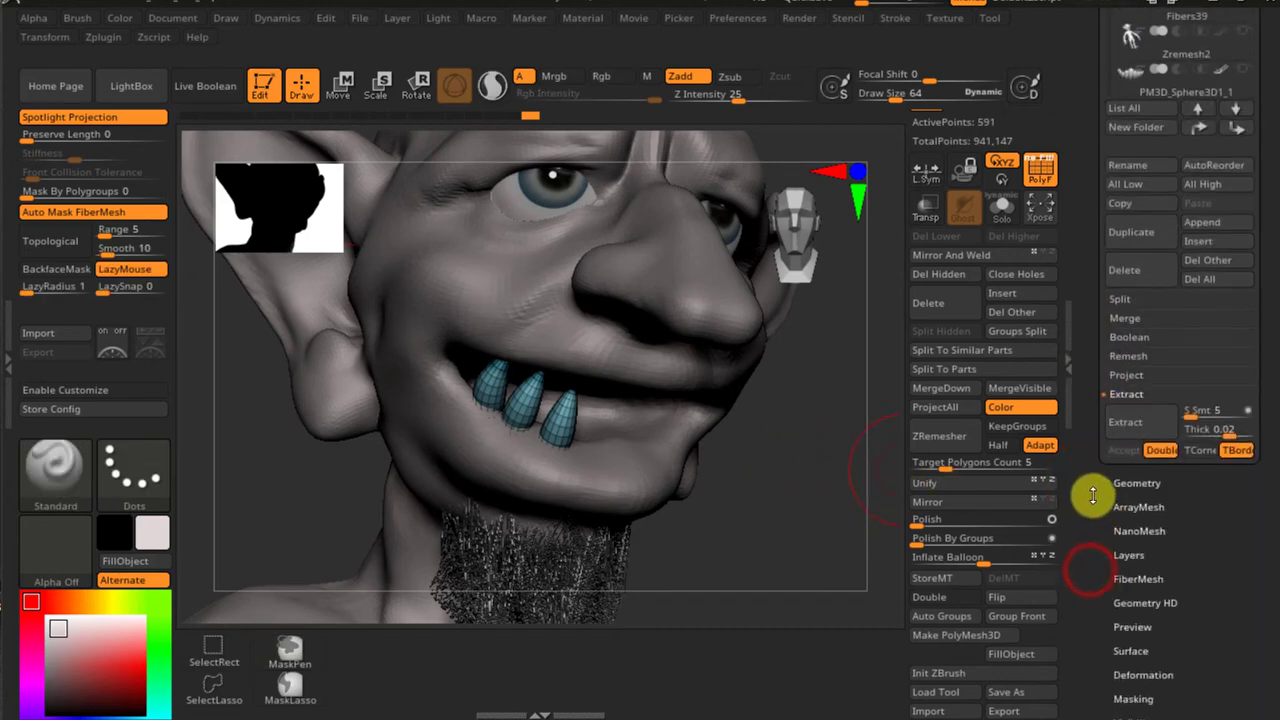
pyautogui.scroll(-3, 1094, 500)
pyautogui.scroll(-2, 1105, 475)
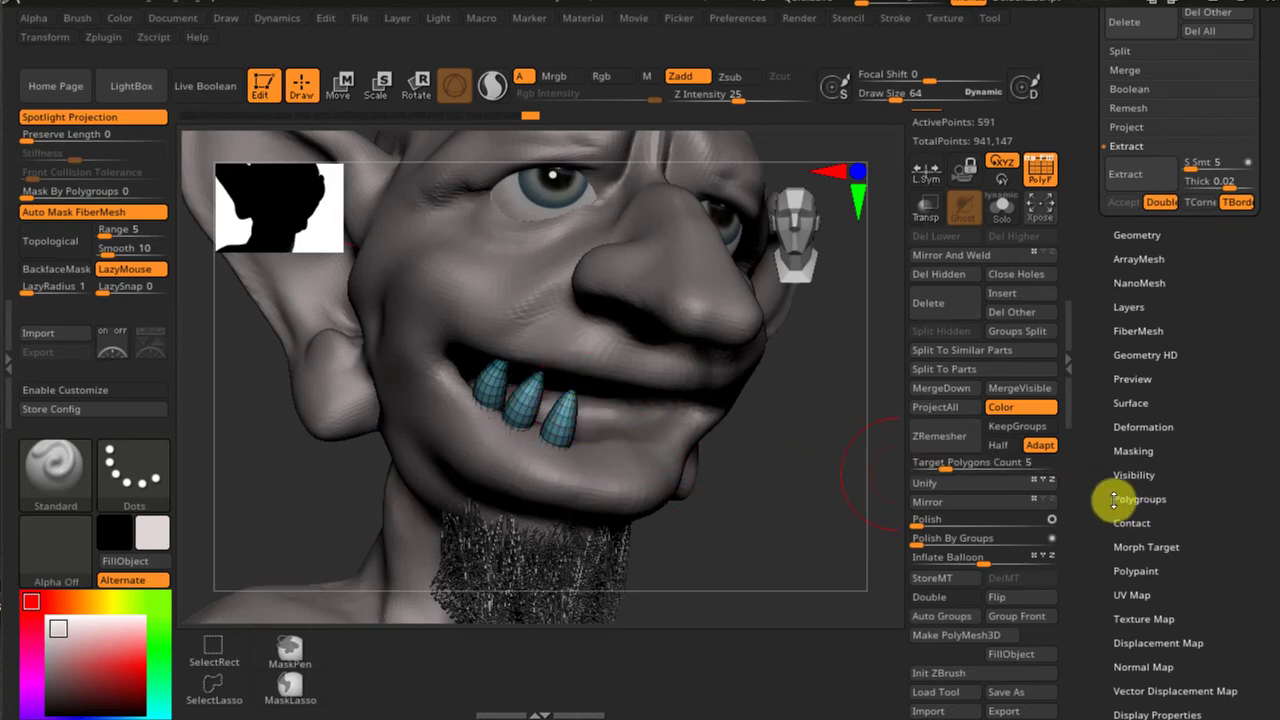
pyautogui.click(1120, 499)
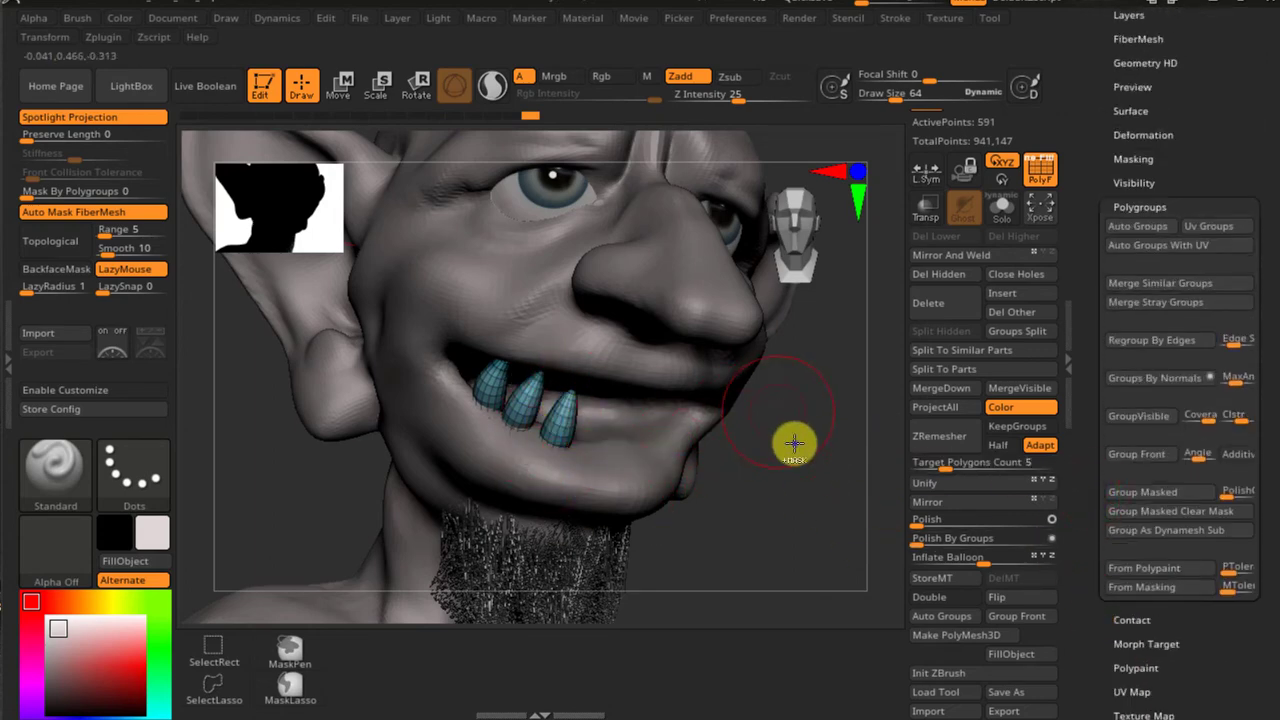
pyautogui.keyDown('ctrl'); pyautogui.moveTo(801, 465); pyautogui.dragTo(769, 480, button='right'); pyautogui.keyUp('ctrl')
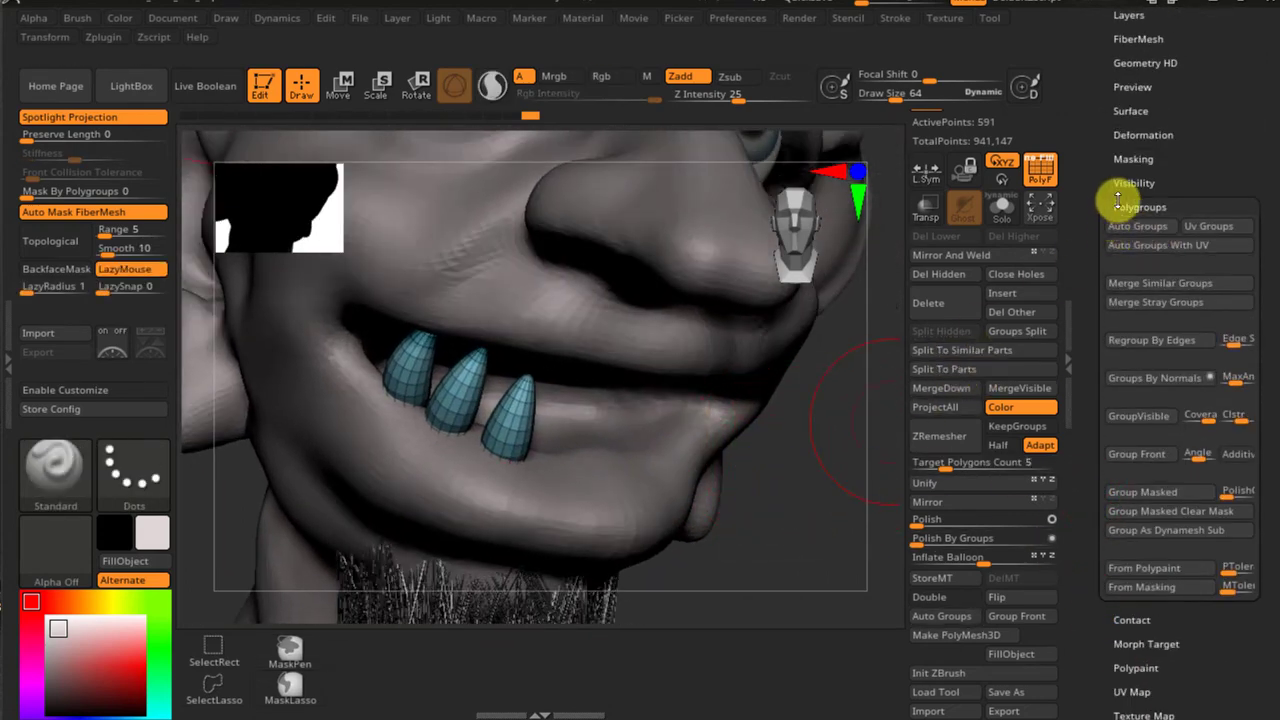
pyautogui.click(1137, 227)
pyautogui.keyDown('alt'); pyautogui.moveTo(752, 441); pyautogui.dragTo(810, 458, button='right'); pyautogui.keyUp('alt')
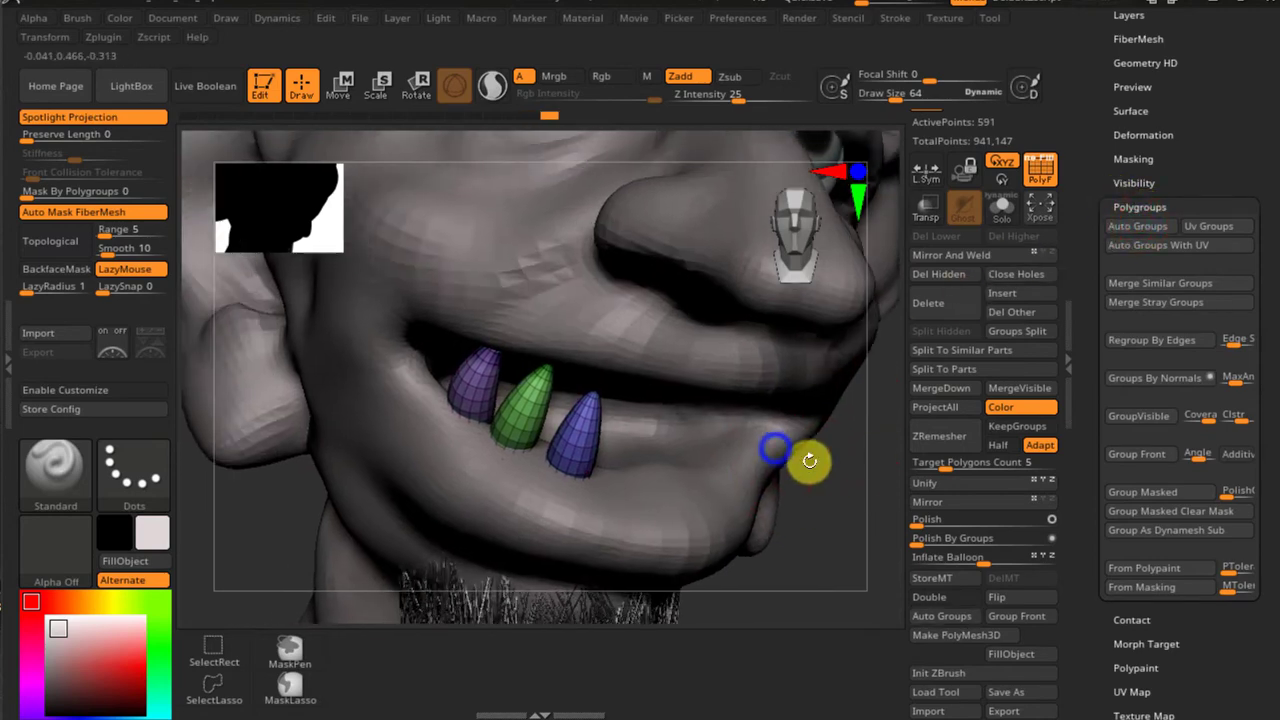
# Isolate the teeth one at a time by polygroup masking and fine-tune their placement along the lower lip
pyautogui.press('w')
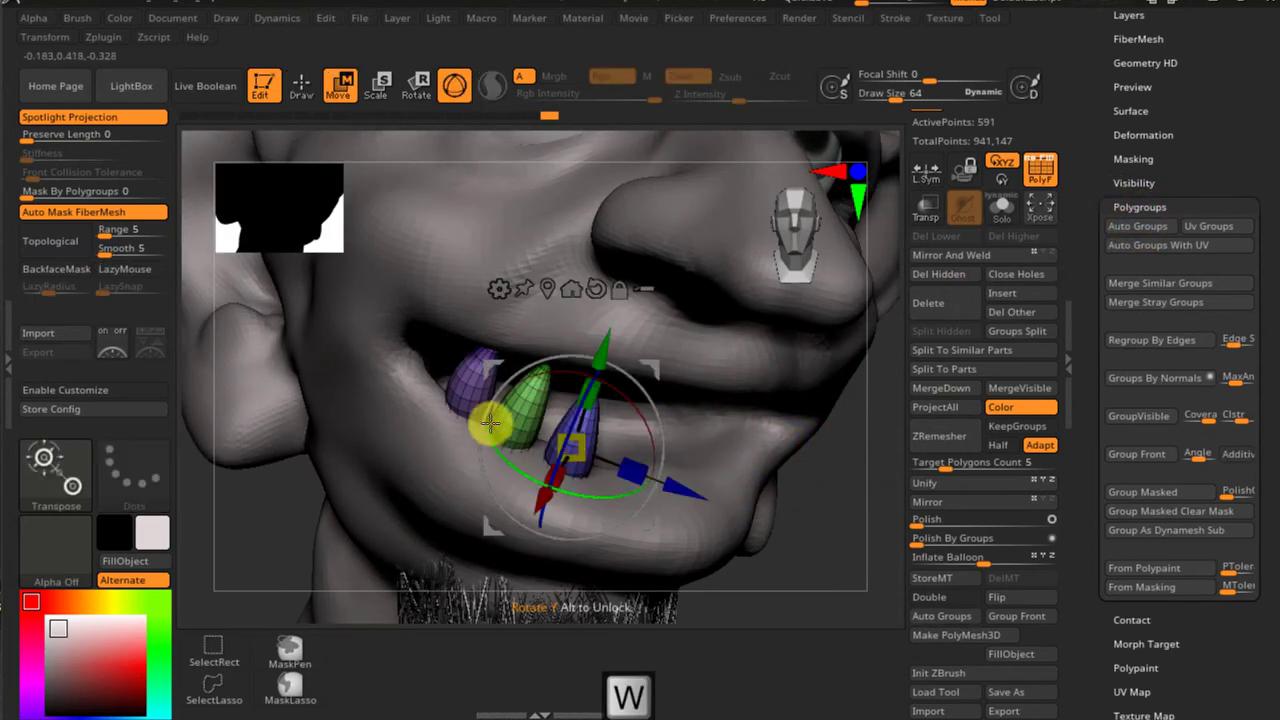
pyautogui.moveTo(682, 493); pyautogui.dragTo(683, 493)
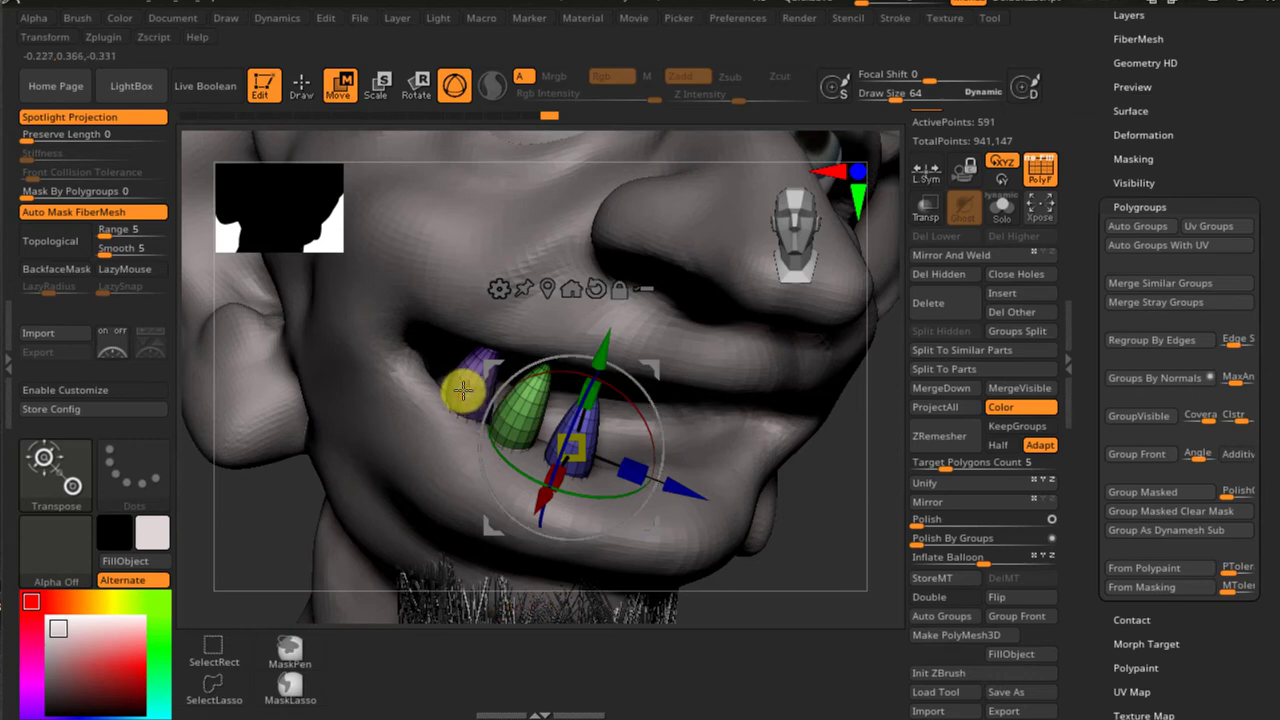
pyautogui.click(463, 391)
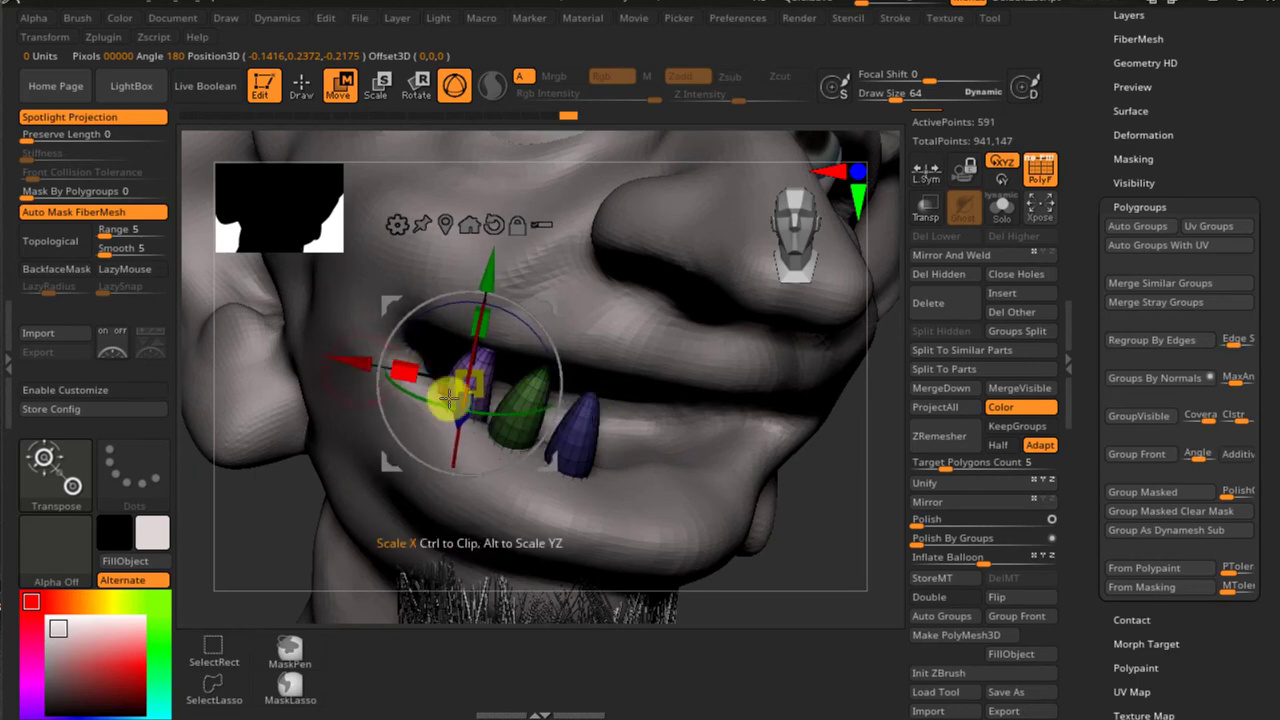
pyautogui.keyDown('ctrl'); pyautogui.click(579, 438); pyautogui.keyUp('ctrl')
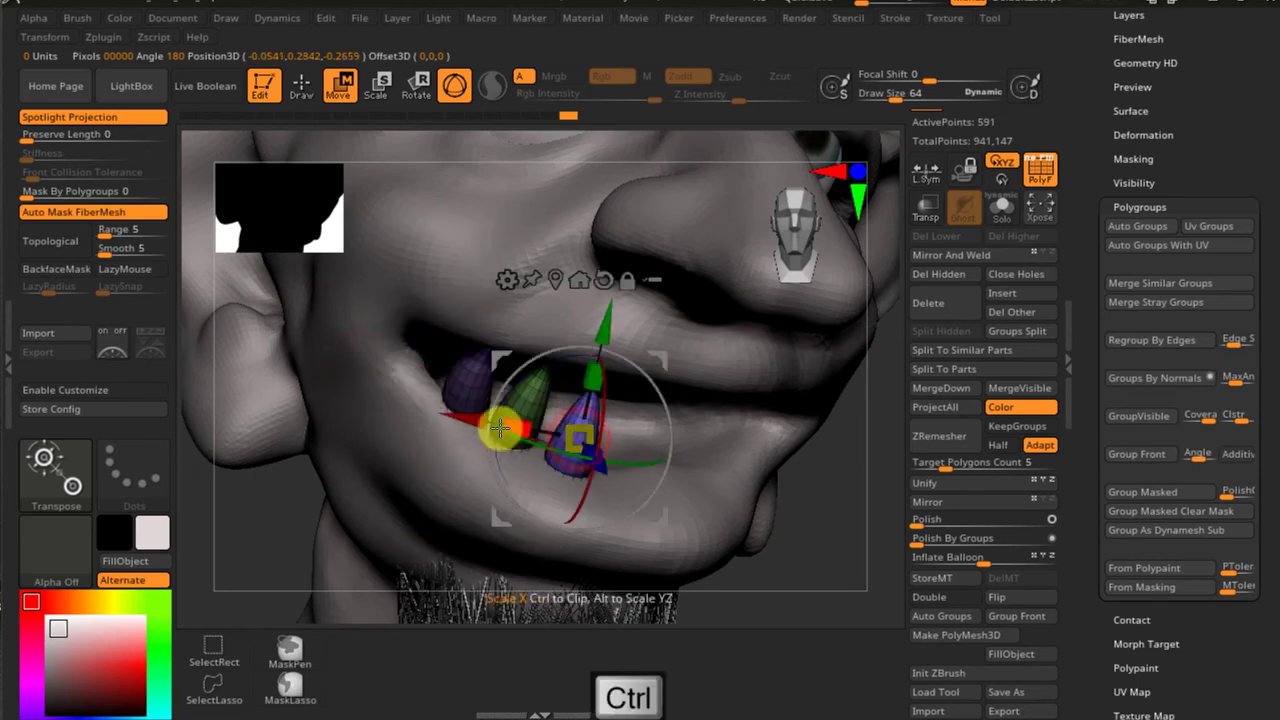
pyautogui.moveTo(477, 424)
pyautogui.mouseDown()
pyautogui.moveTo(466, 423)
pyautogui.moveTo(478, 425)
pyautogui.mouseUp()
pyautogui.keyDown('ctrl'); pyautogui.click(531, 407); pyautogui.keyUp('ctrl')
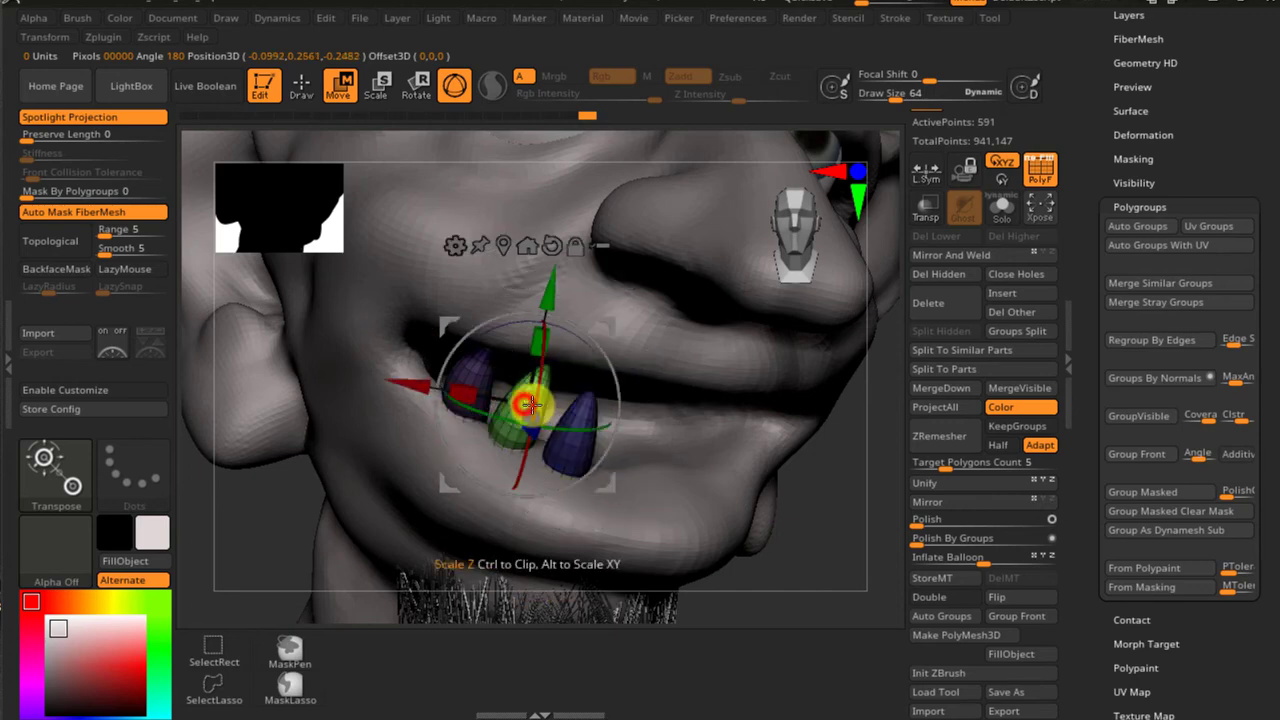
pyautogui.moveTo(422, 392); pyautogui.dragTo(427, 391)
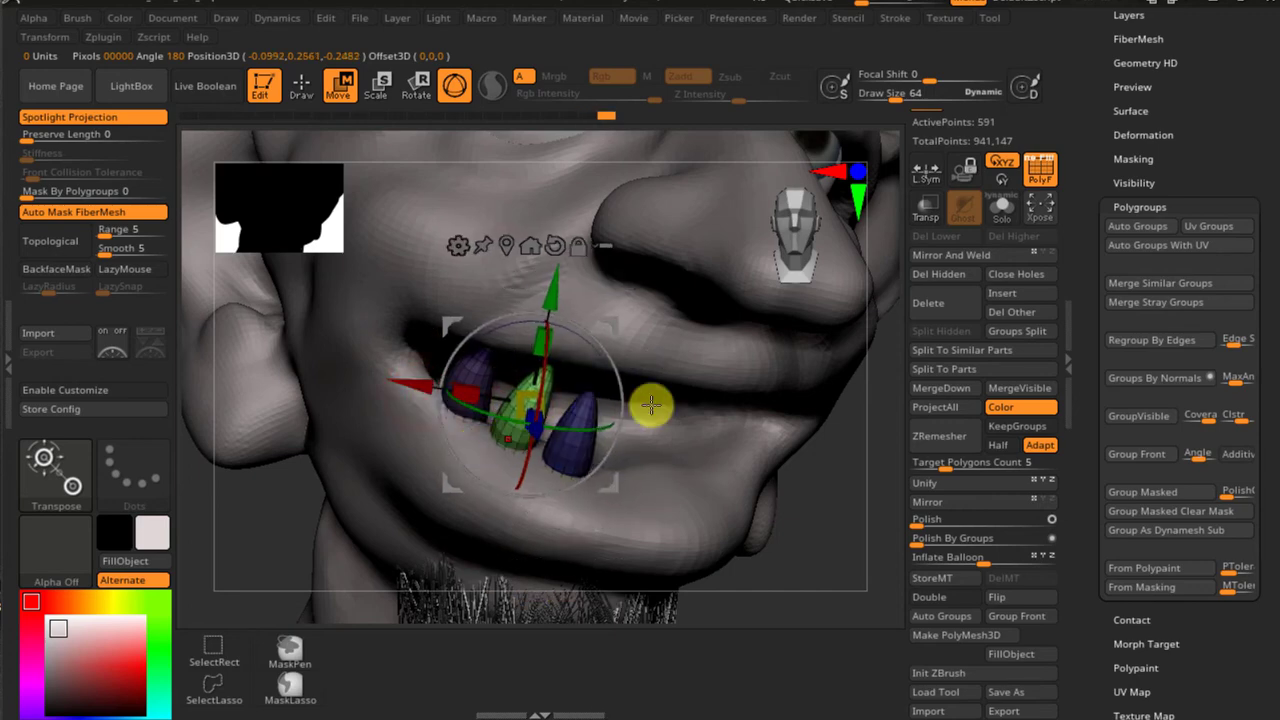
# Mirror the three teeth to the other side of the mouth with Mirror And Weld
pyautogui.moveTo(1097, 158); pyautogui.dragTo(1060, 283)
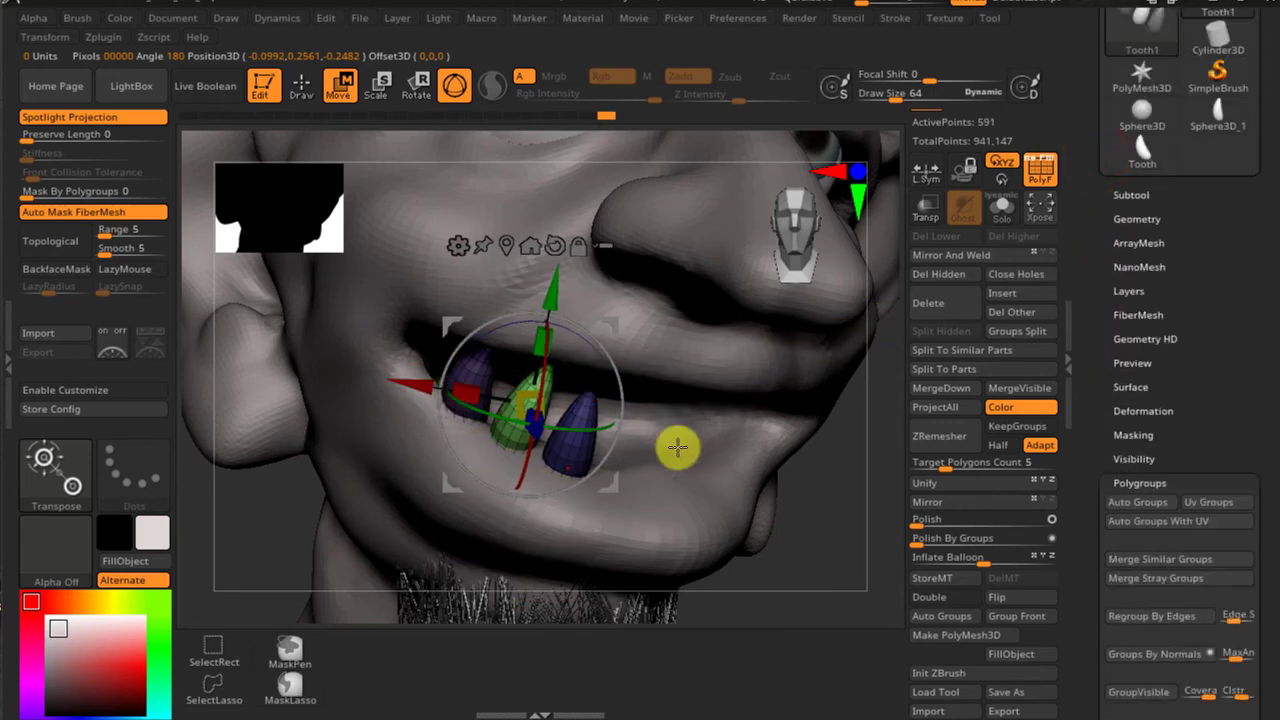
pyautogui.moveTo(1090, 224); pyautogui.dragTo(1049, 282)
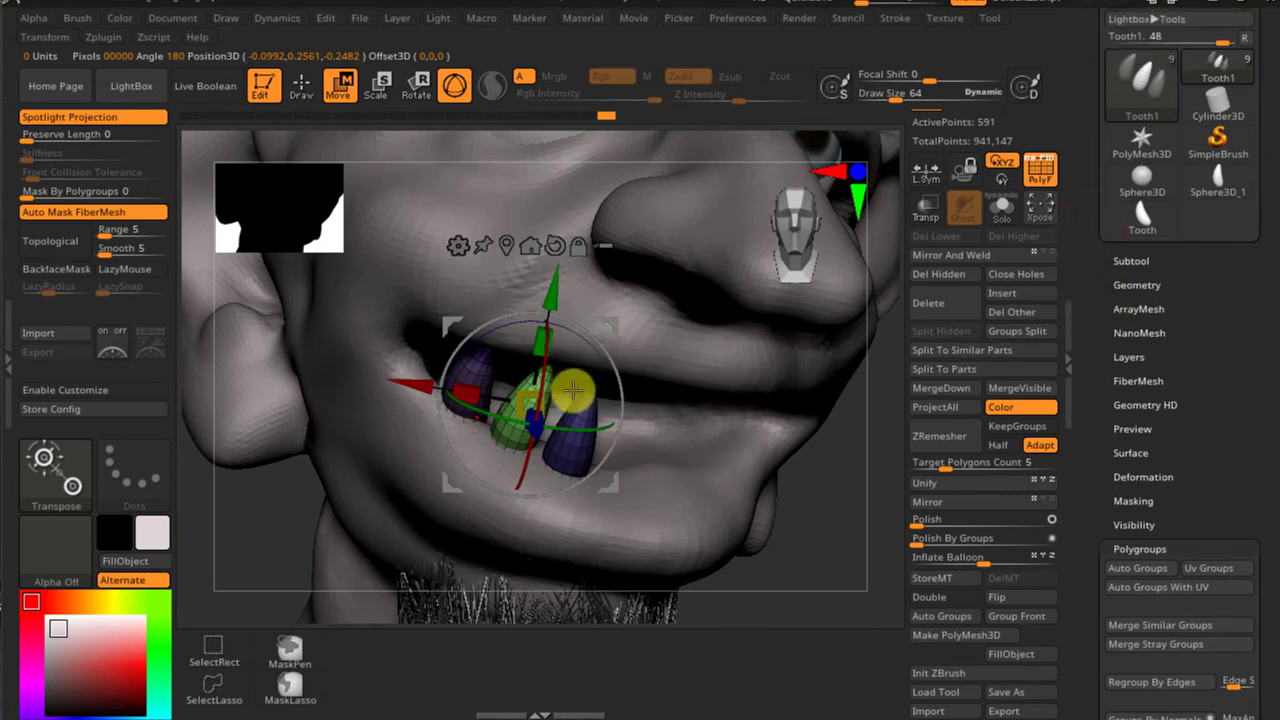
pyautogui.click(1137, 286)
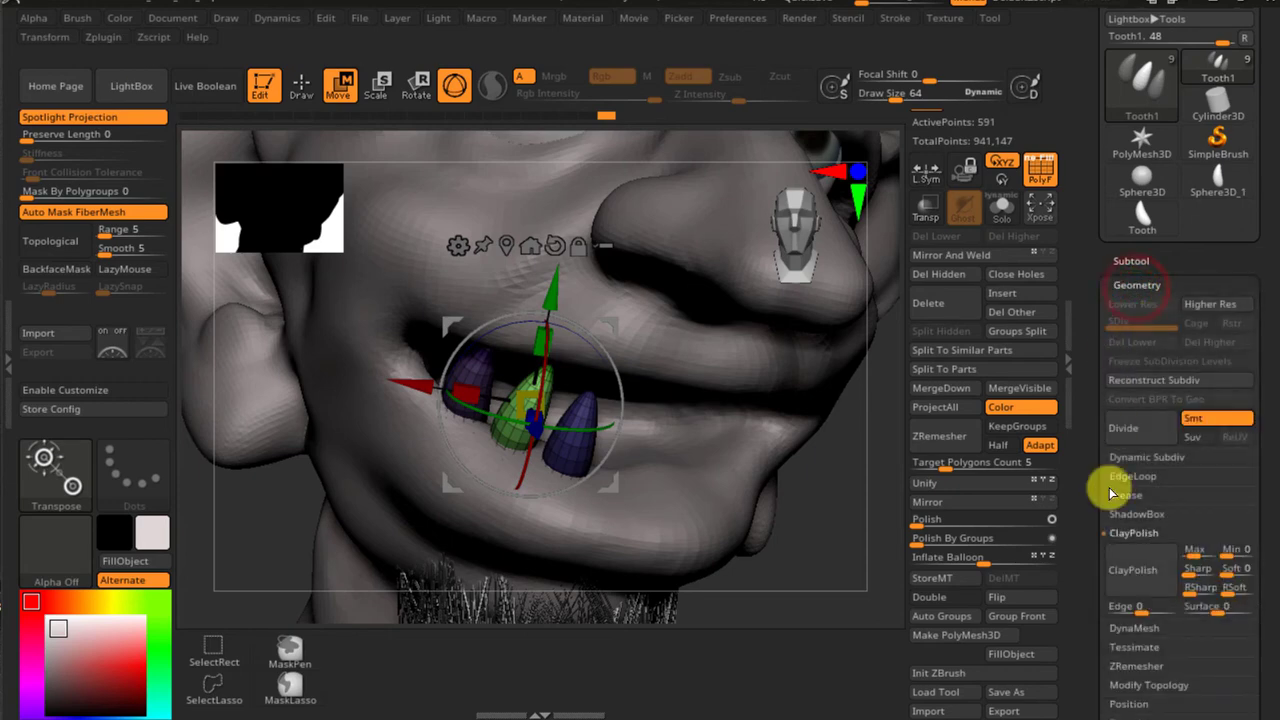
pyautogui.moveTo(1082, 505); pyautogui.dragTo(1098, 408)
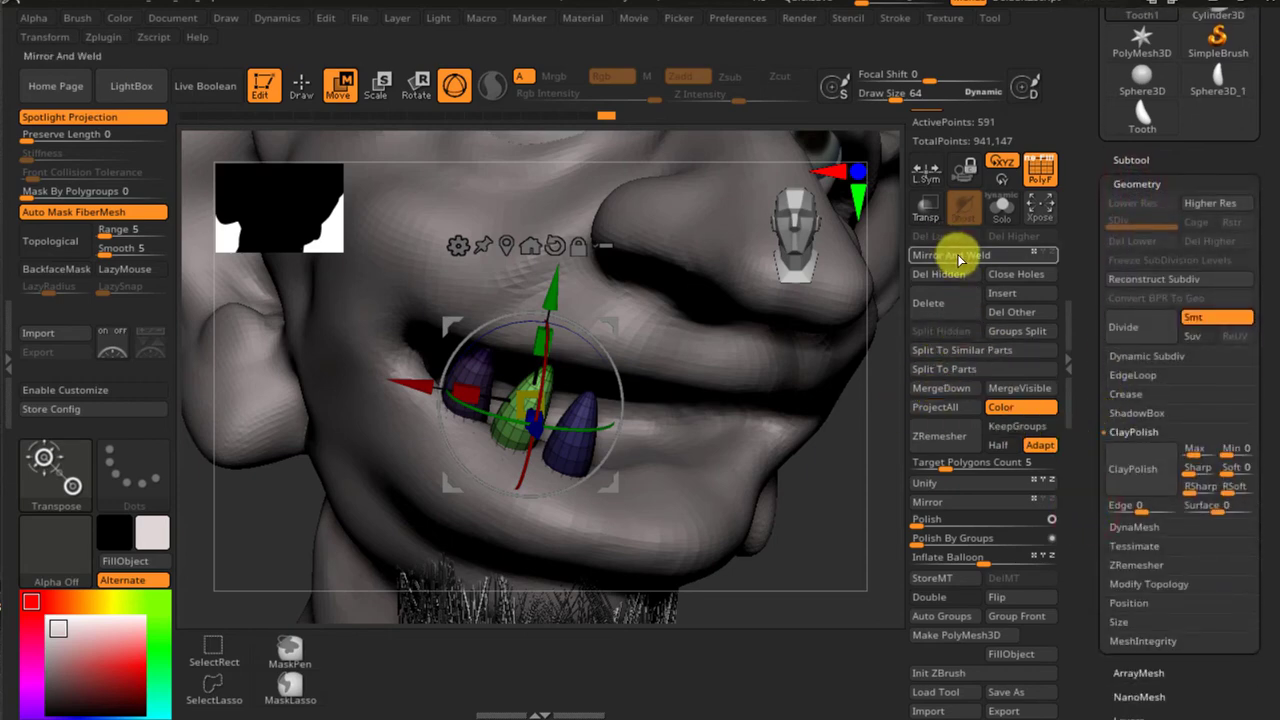
pyautogui.click(1145, 583)
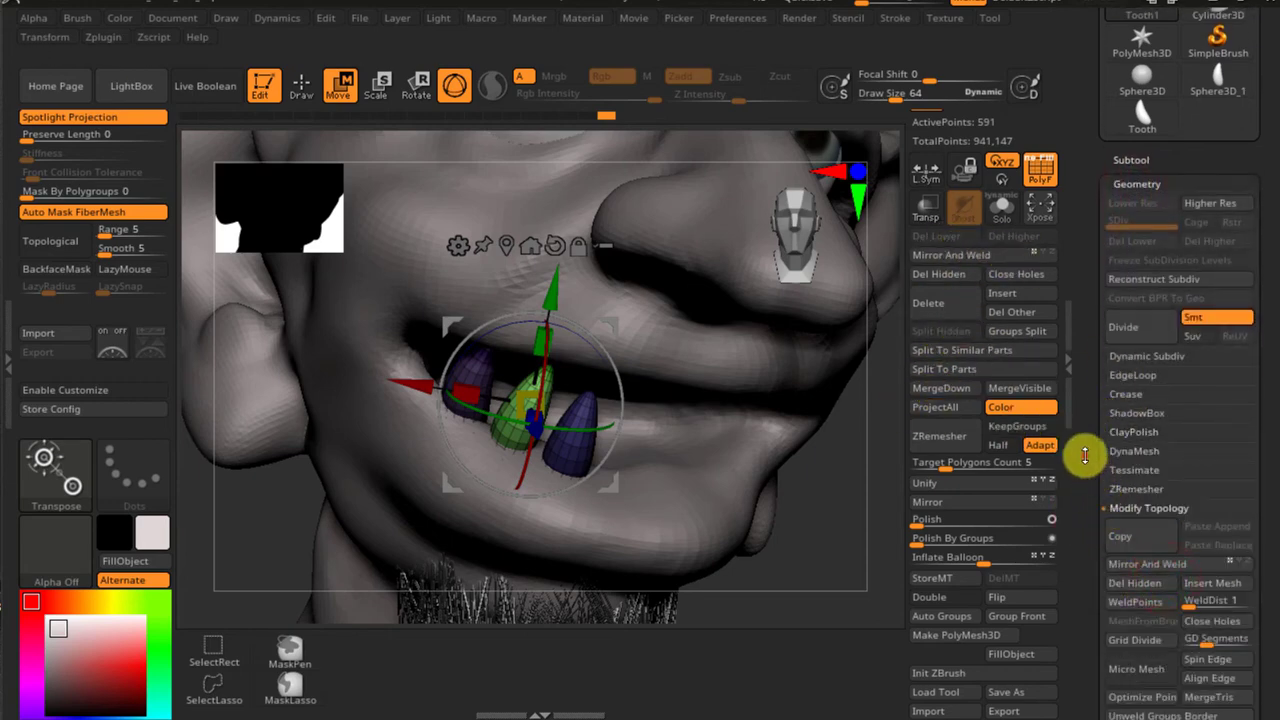
pyautogui.scroll(-3, 1094, 437)
pyautogui.click(1150, 393)
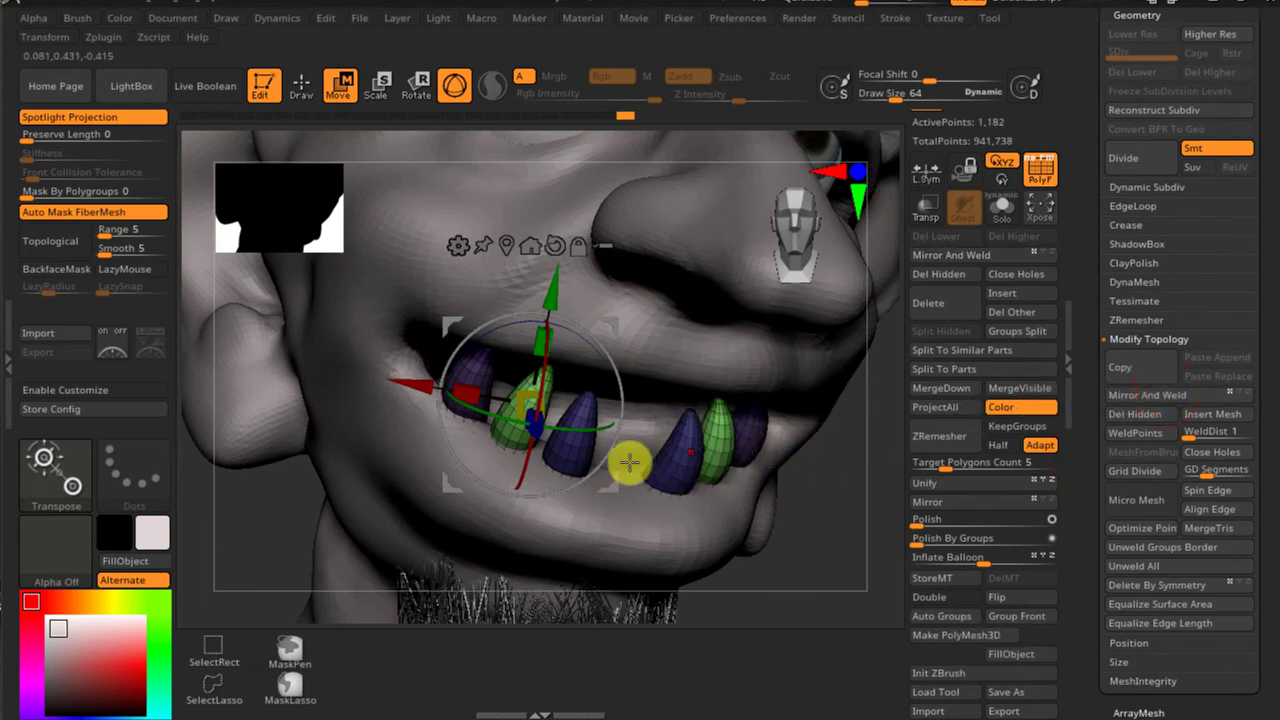
# Isolate the front pair of teeth, undo the test adjustment, and activate X symmetry in Draw mode
pyautogui.moveTo(617, 463); pyautogui.dragTo(606, 459, button='right')
pyautogui.keyDown('ctrl'); pyautogui.click(543, 443); pyautogui.keyUp('ctrl')
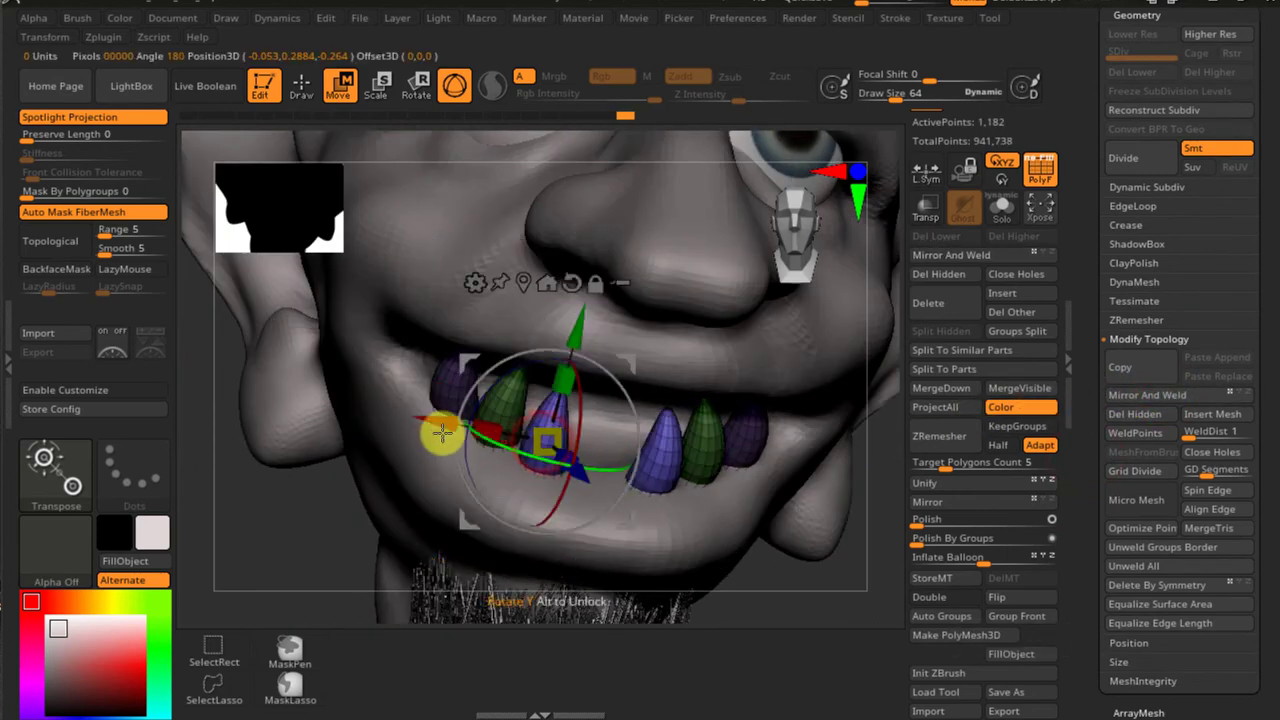
pyautogui.moveTo(434, 431)
pyautogui.mouseDown()
pyautogui.moveTo(505, 437)
pyautogui.moveTo(449, 426)
pyautogui.mouseUp()
pyautogui.hotkey('ctrl', 'z')
pyautogui.press('x')
pyautogui.moveTo(523, 434); pyautogui.dragTo(563, 446, button='right')
pyautogui.press('q')
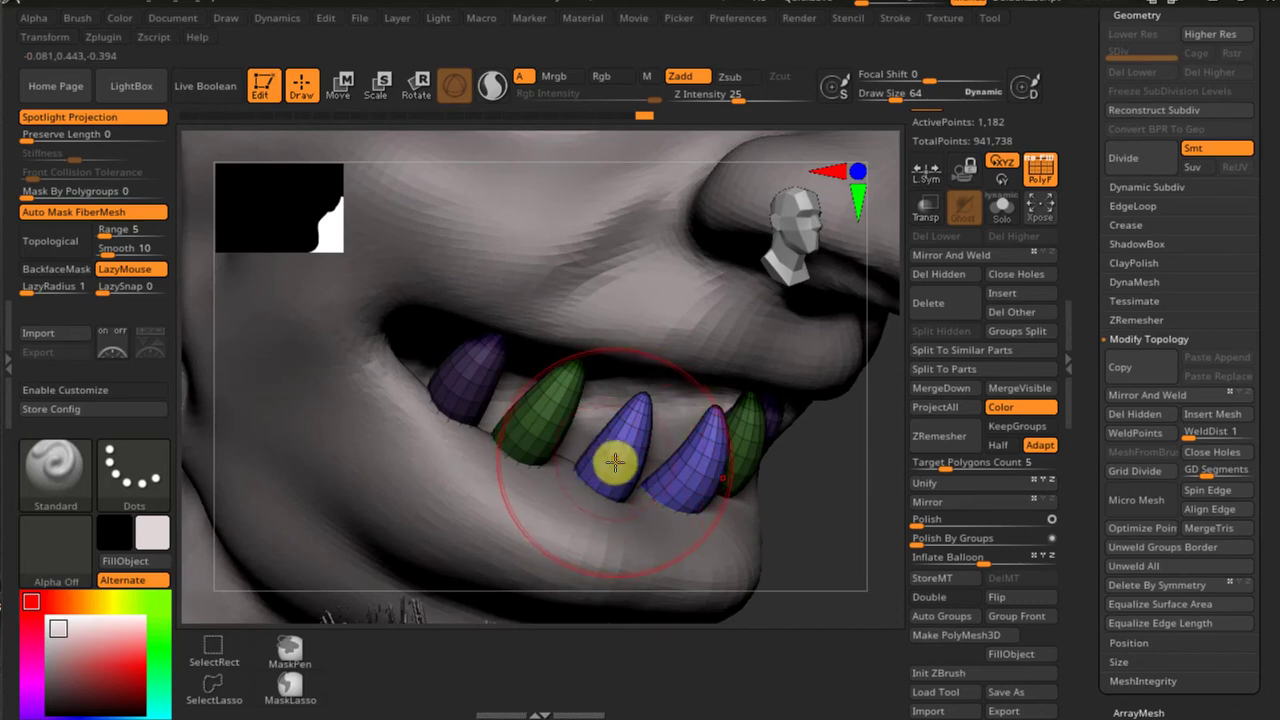
# Pick the Move Topological brush, set its draw size to 62 and clear the mask on the teeth
pyautogui.press('b')
pyautogui.press('m')
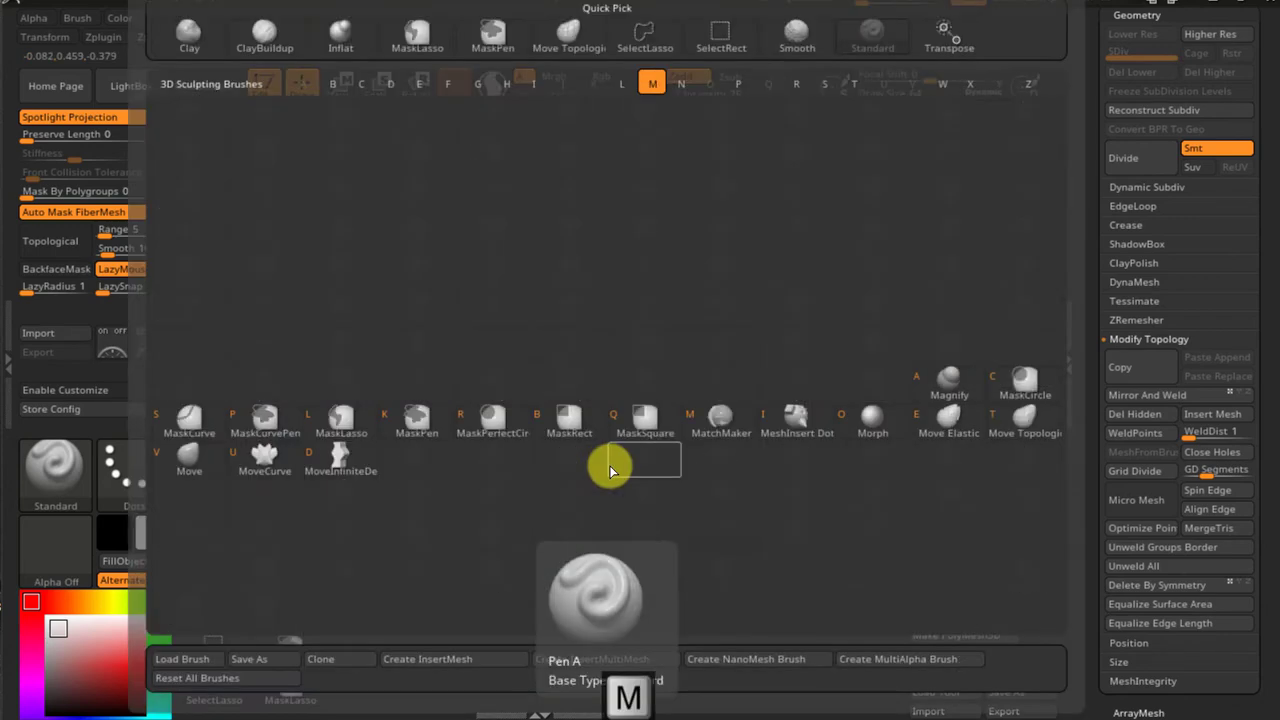
pyautogui.press('t')
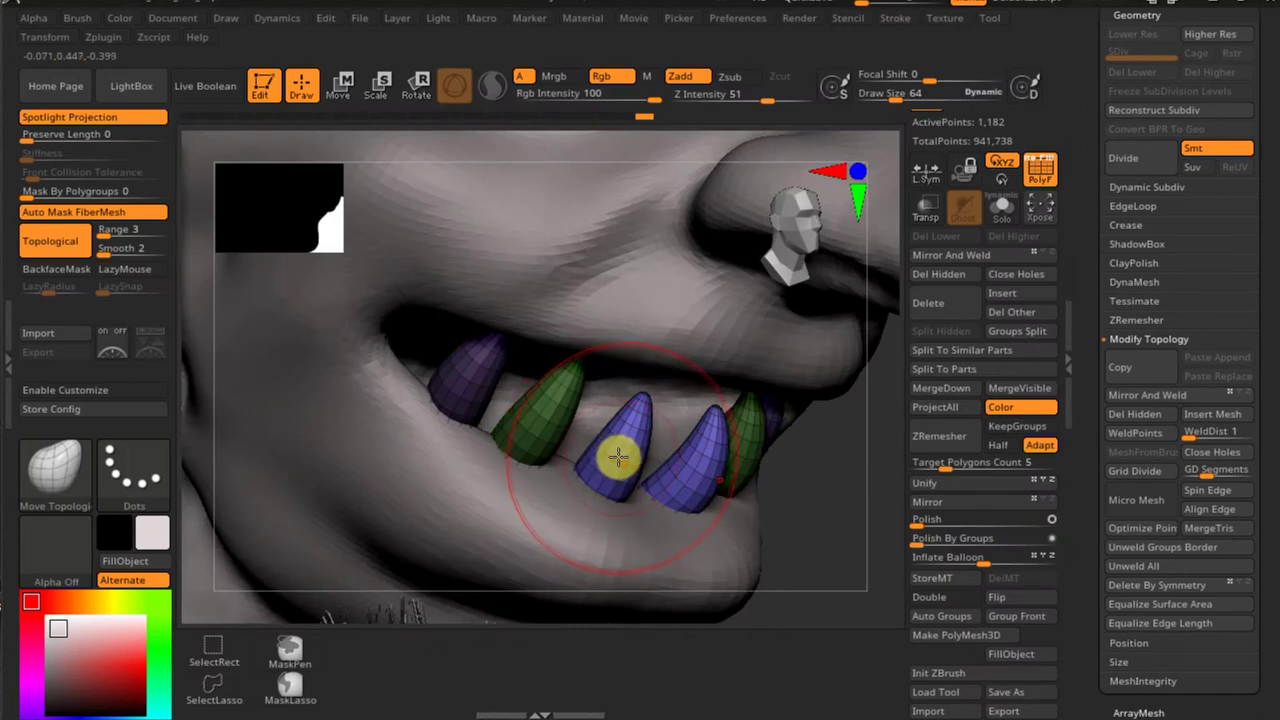
pyautogui.press('s')
pyautogui.moveTo(604, 446); pyautogui.dragTo(599, 452)
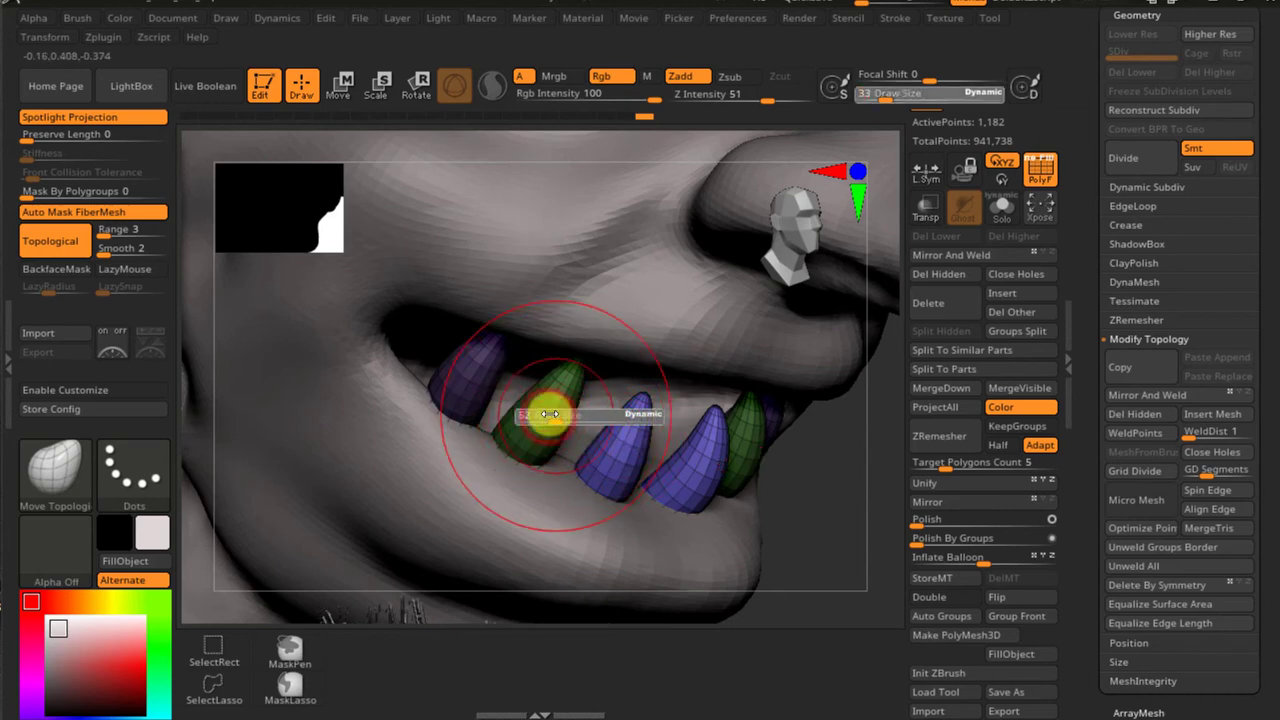
pyautogui.moveTo(545, 413); pyautogui.dragTo(538, 418)
pyautogui.keyDown('ctrl'); pyautogui.click(815, 491); pyautogui.keyUp('ctrl')
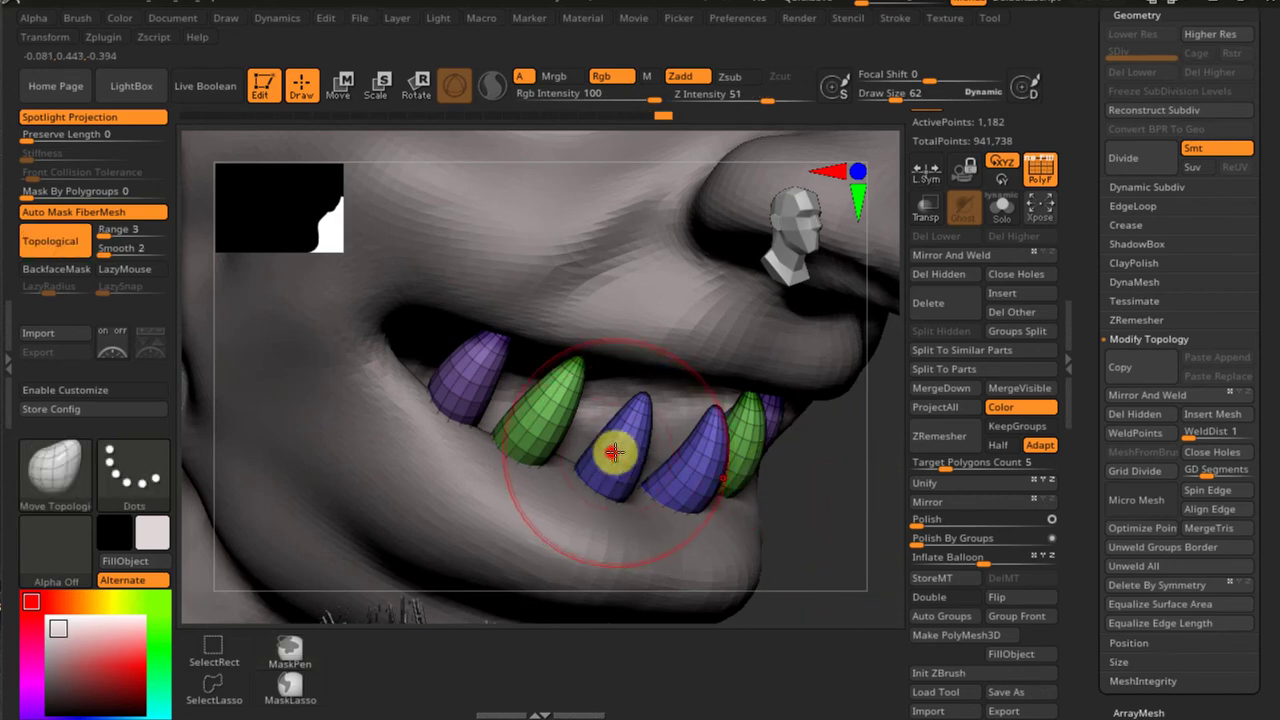
# Nudge the teeth into better positions along the lower lip with the Move Topological brush
pyautogui.moveTo(539, 421); pyautogui.dragTo(543, 422)
pyautogui.moveTo(470, 382); pyautogui.dragTo(458, 377)
pyautogui.moveTo(549, 417); pyautogui.dragTo(553, 416)
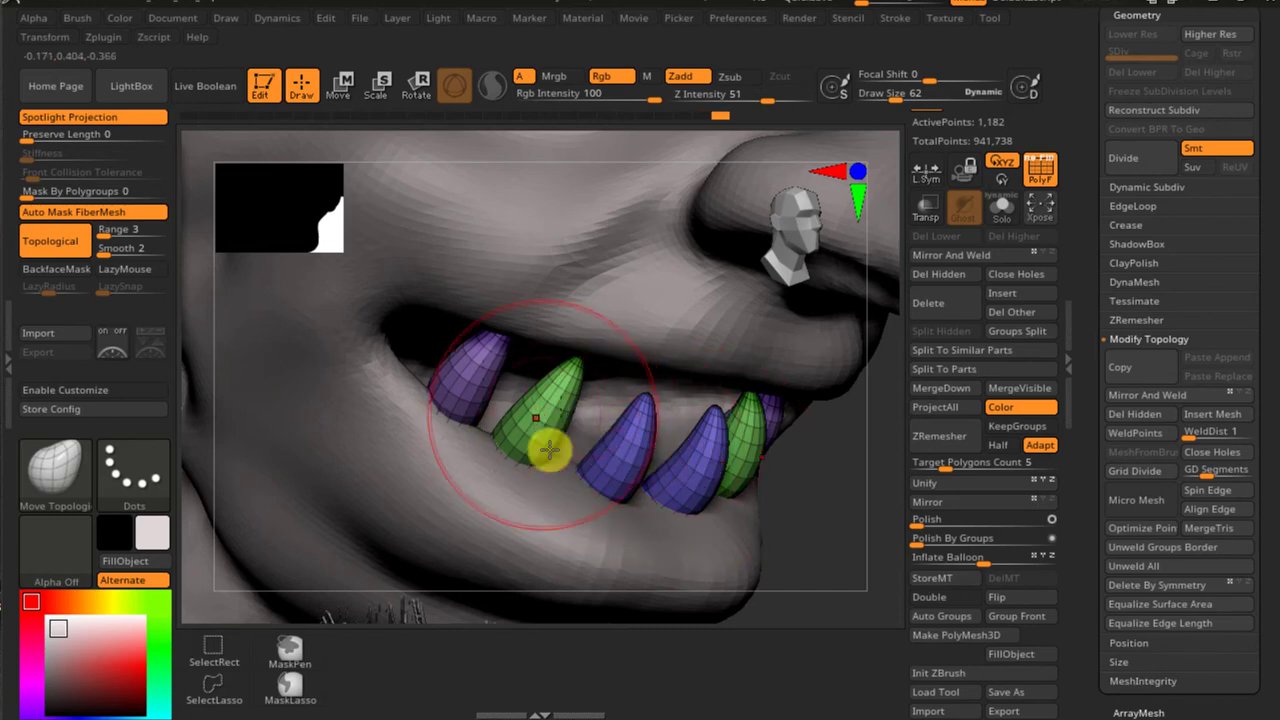
pyautogui.keyDown('ctrl'); pyautogui.moveTo(568, 446); pyautogui.dragTo(537, 356, button='right'); pyautogui.keyUp('ctrl')
pyautogui.moveTo(582, 414); pyautogui.dragTo(547, 396, button='right')
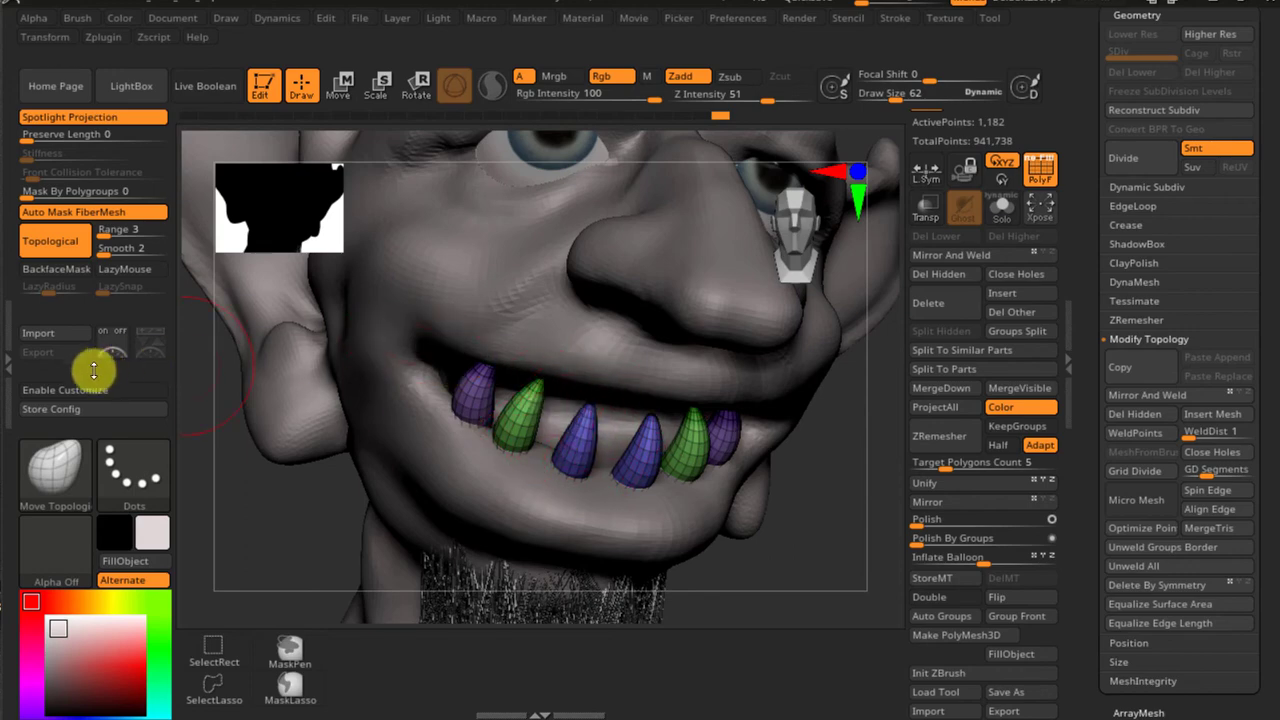
# Thicken the teeth with the Inflat brush, using Topological auto masking at Range 3 and Smooth 2
pyautogui.click(8, 368)
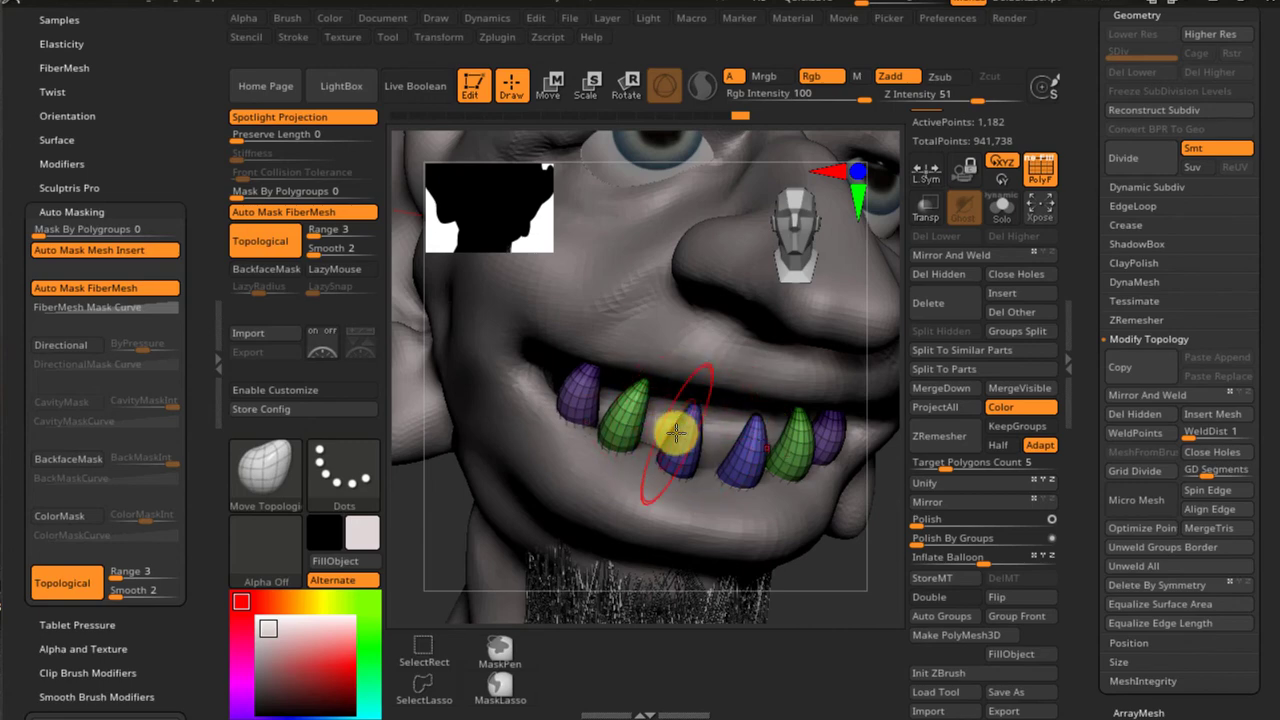
pyautogui.press('b')
pyautogui.press('i')
pyautogui.press('n')
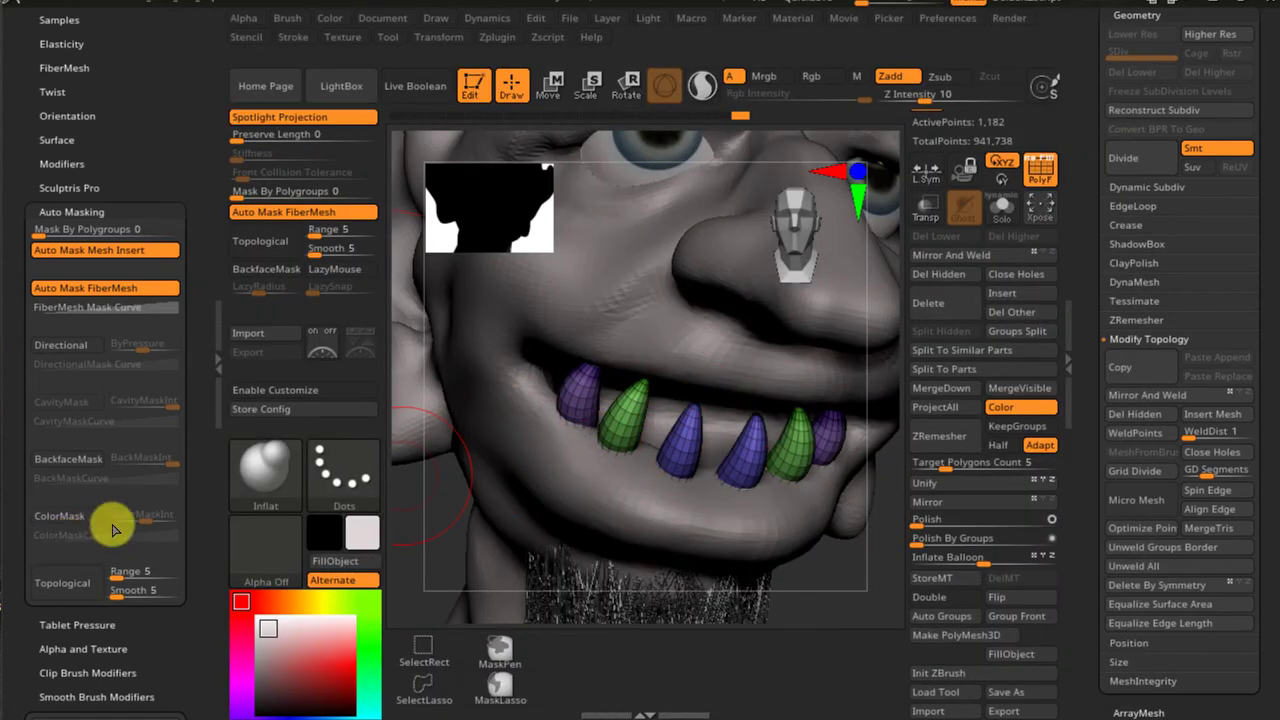
pyautogui.click(64, 582)
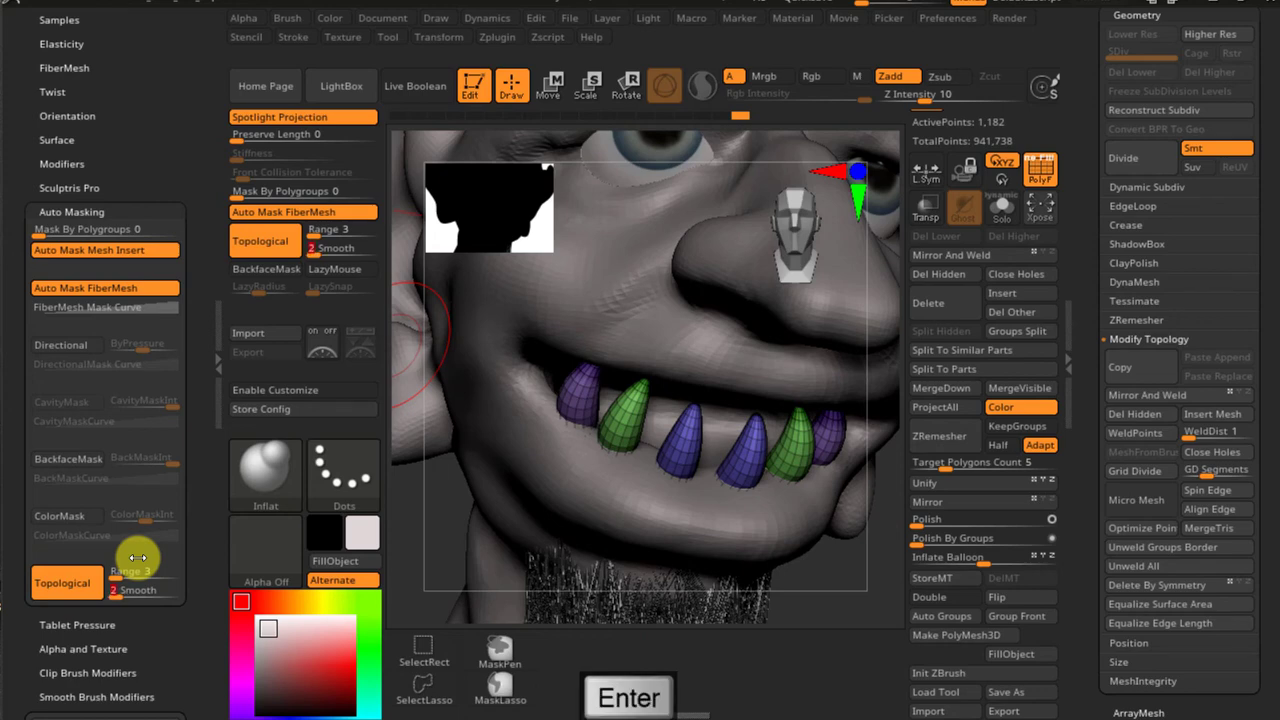
pyautogui.moveTo(624, 413); pyautogui.dragTo(622, 433)
pyautogui.moveTo(687, 456); pyautogui.dragTo(694, 456)
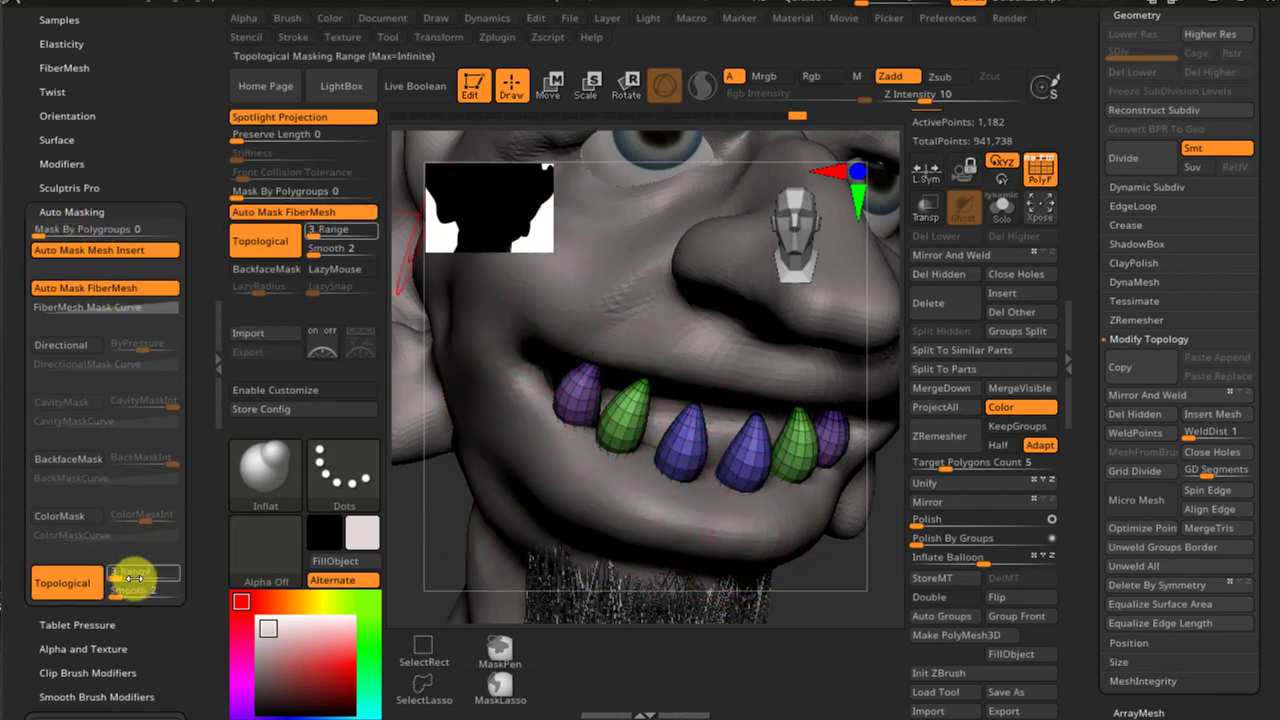
# Replace Topological masking with Mask By Polygroups at 100 and undo the test inflate stroke
pyautogui.click(60, 582)
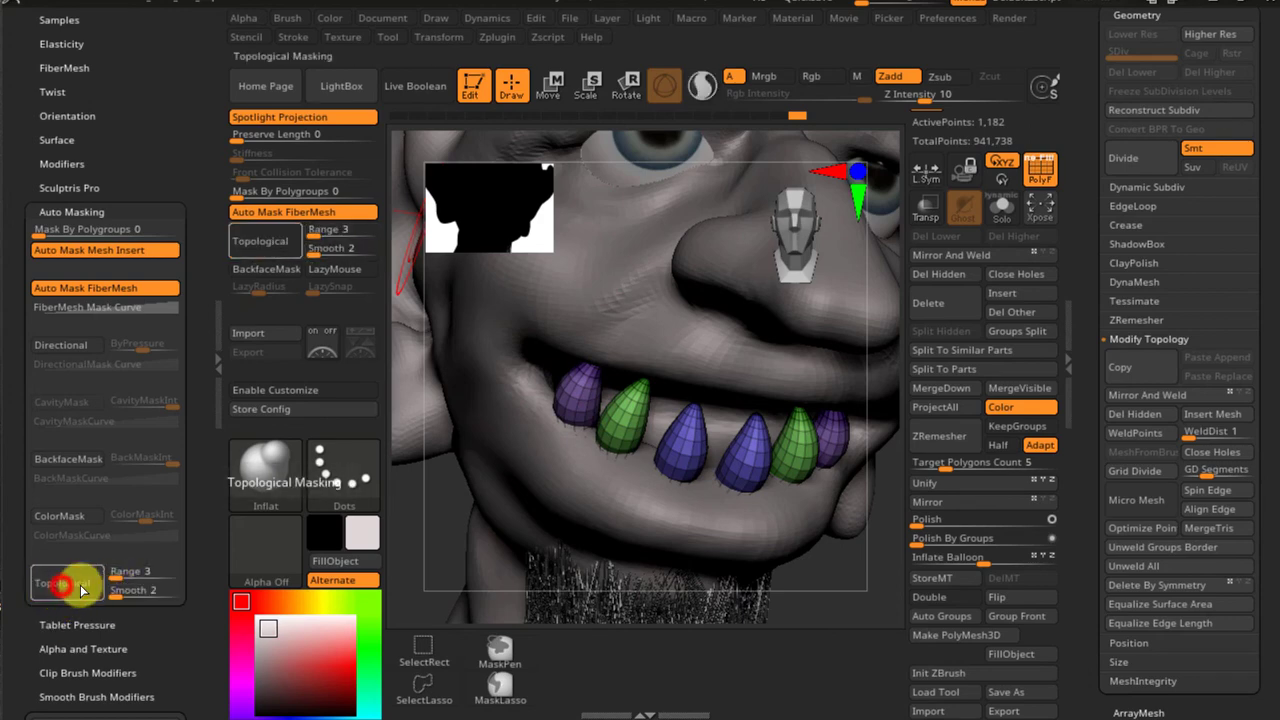
pyautogui.moveTo(45, 230); pyautogui.dragTo(180, 234)
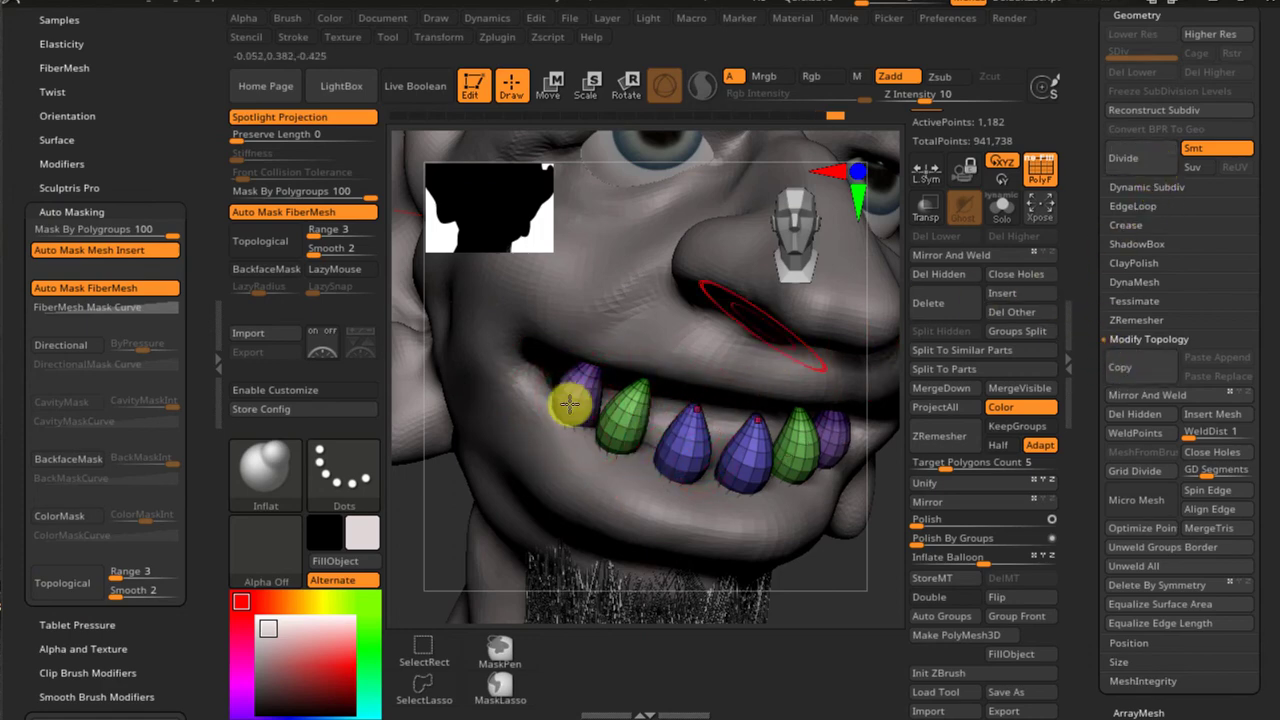
pyautogui.hotkey('ctrl', 'z')
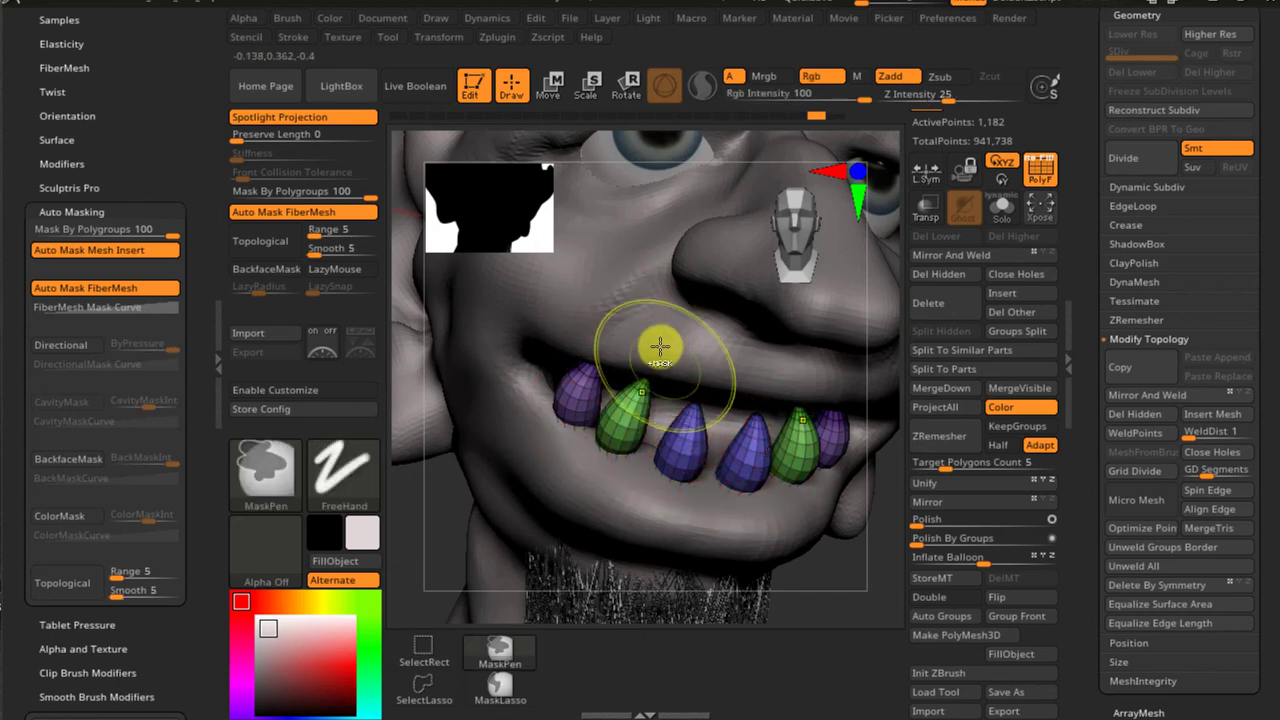
# Turn off X symmetry and give every tooth on both sides its own polygroup with Auto Groups
pyautogui.keyDown('ctrl'); pyautogui.moveTo(644, 361); pyautogui.dragTo(665, 410, button='right'); pyautogui.keyUp('ctrl')
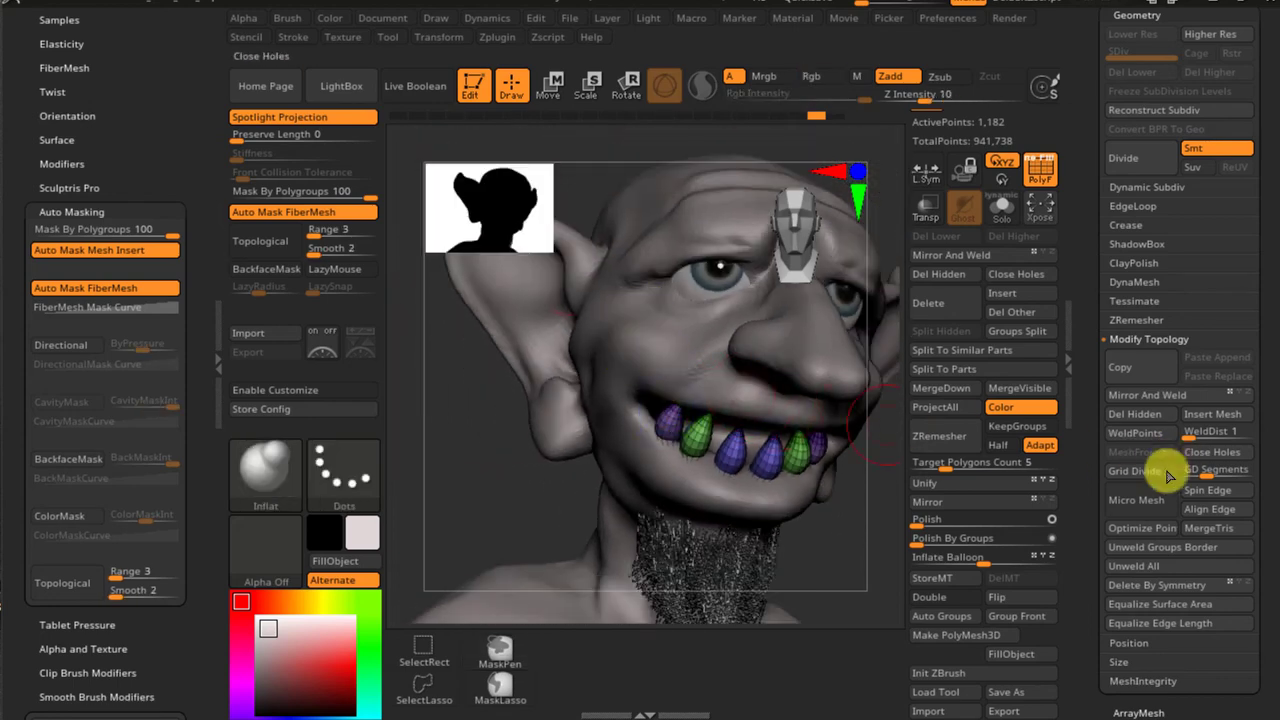
pyautogui.moveTo(766, 474); pyautogui.dragTo(740, 537, button='right')
pyautogui.press('x')
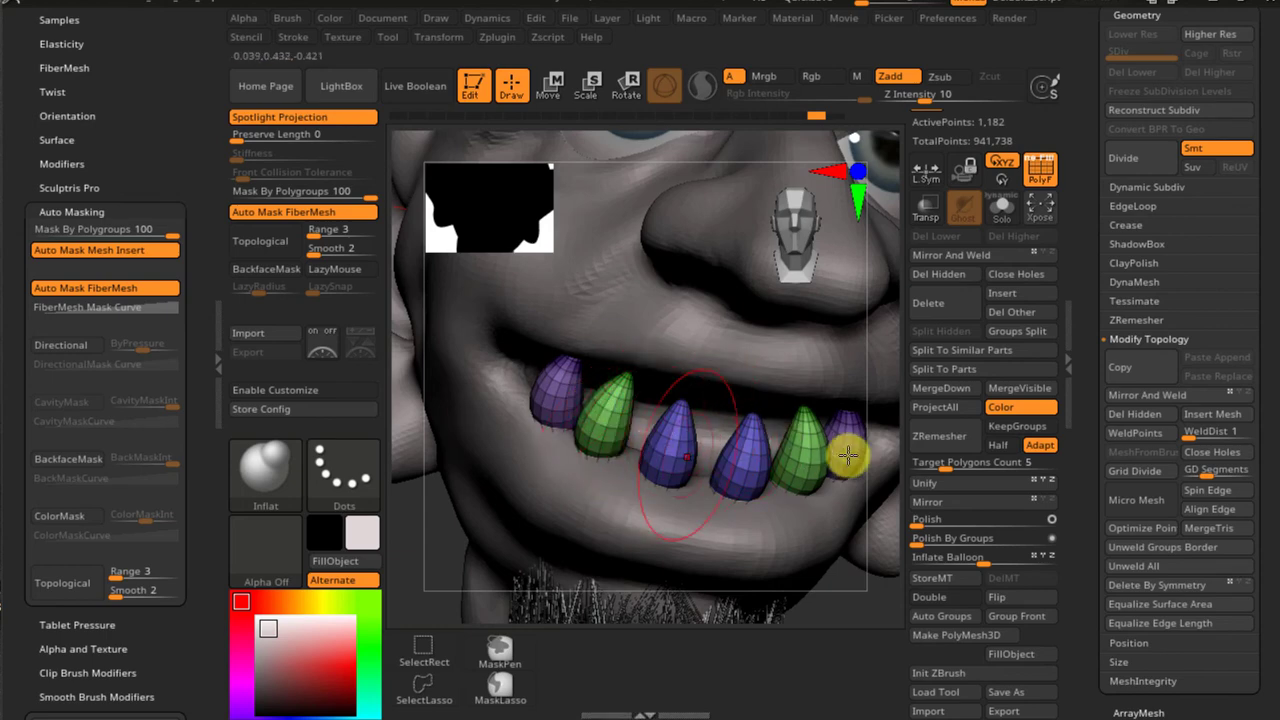
pyautogui.moveTo(1086, 523); pyautogui.dragTo(1146, 326)
pyautogui.click(1143, 321)
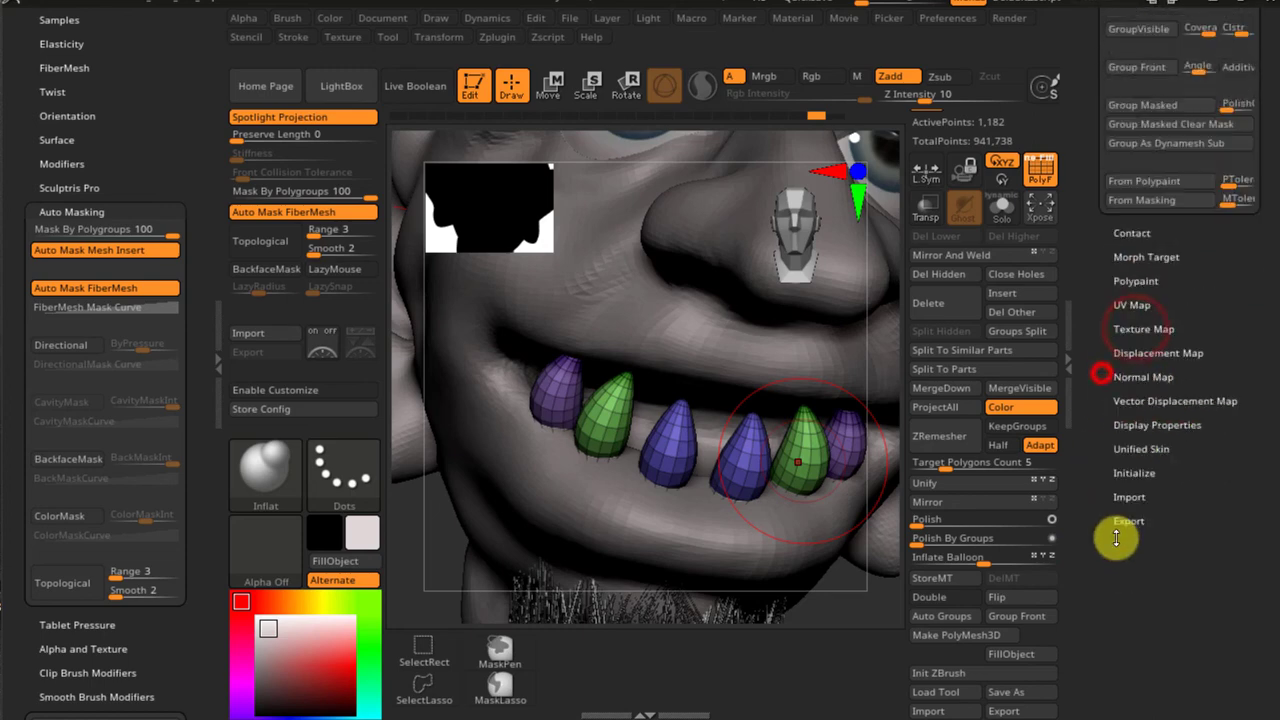
pyautogui.moveTo(1118, 550); pyautogui.dragTo(1116, 554)
pyautogui.click(1140, 240)
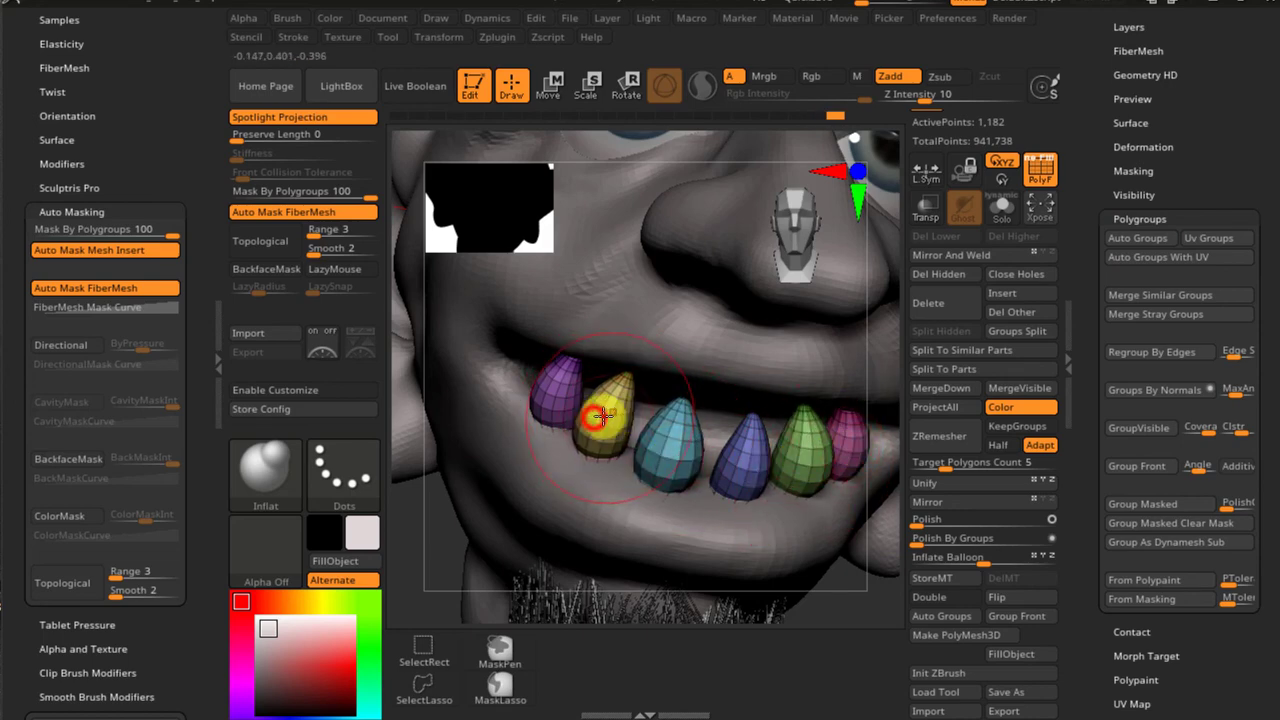
# Isolate single teeth by polygroup masking and slightly adjust their orientation with the transform gizmo to break the symmetry
pyautogui.press('w')
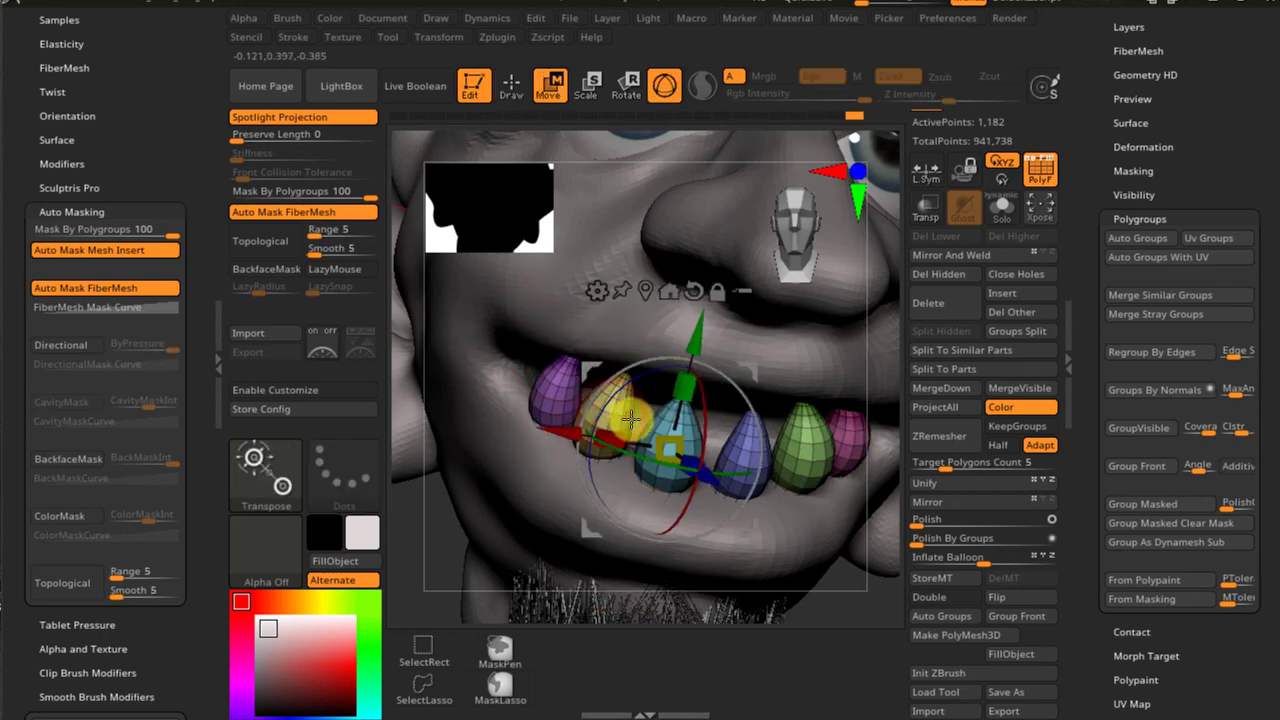
pyautogui.hotkey('ctrl', 'z')
pyautogui.click(797, 448)
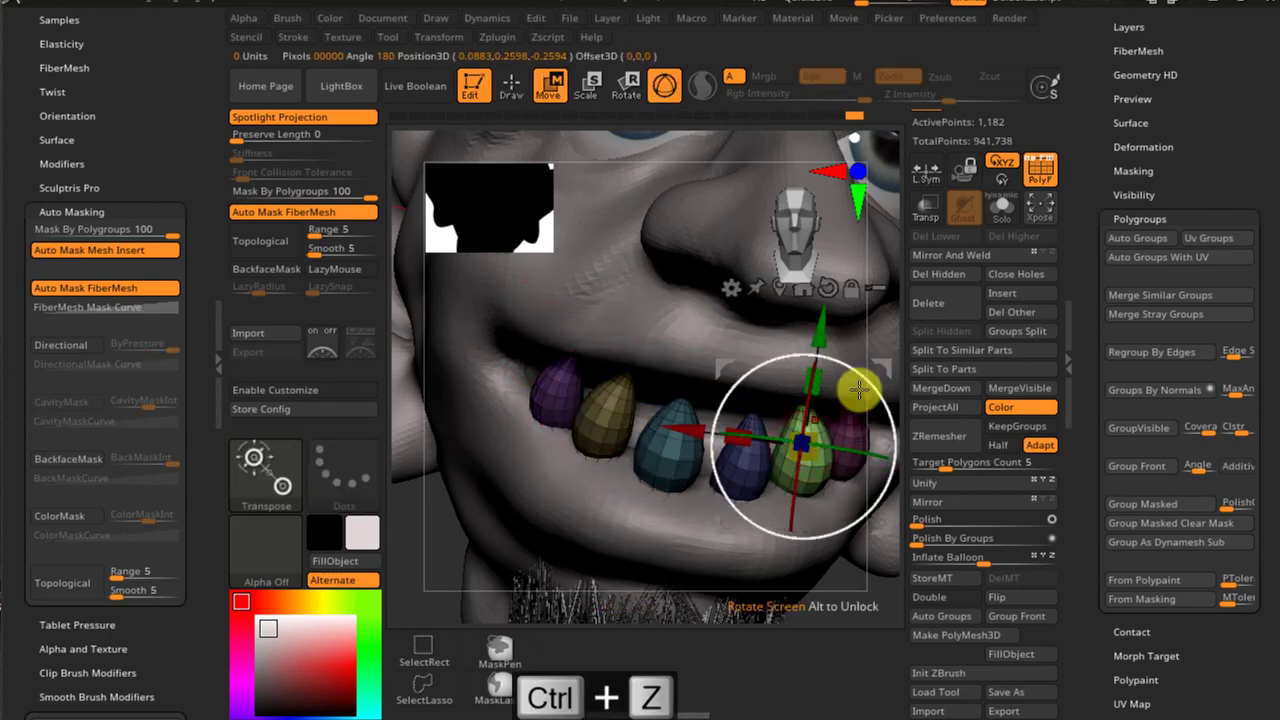
pyautogui.click(600, 412)
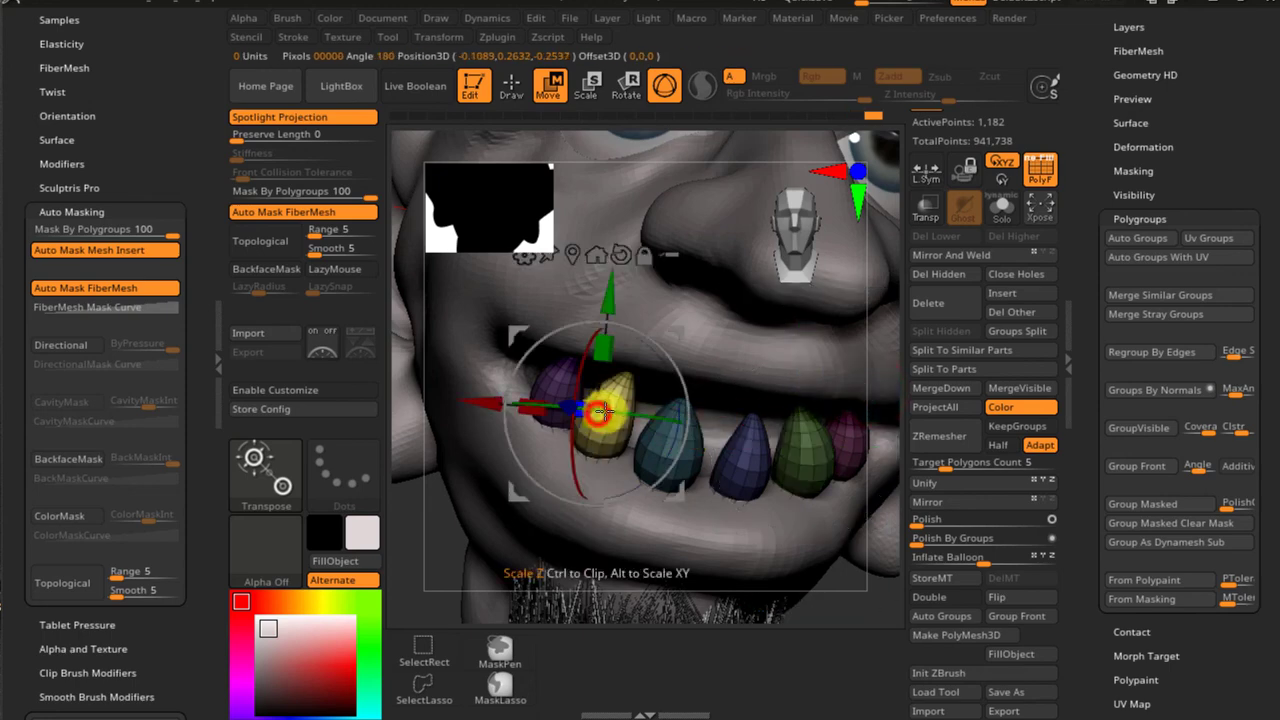
pyautogui.moveTo(666, 374); pyautogui.dragTo(660, 358)
pyautogui.moveTo(680, 370); pyautogui.dragTo(716, 392, button='right')
pyautogui.moveTo(755, 457); pyautogui.dragTo(752, 425)
pyautogui.press('q')
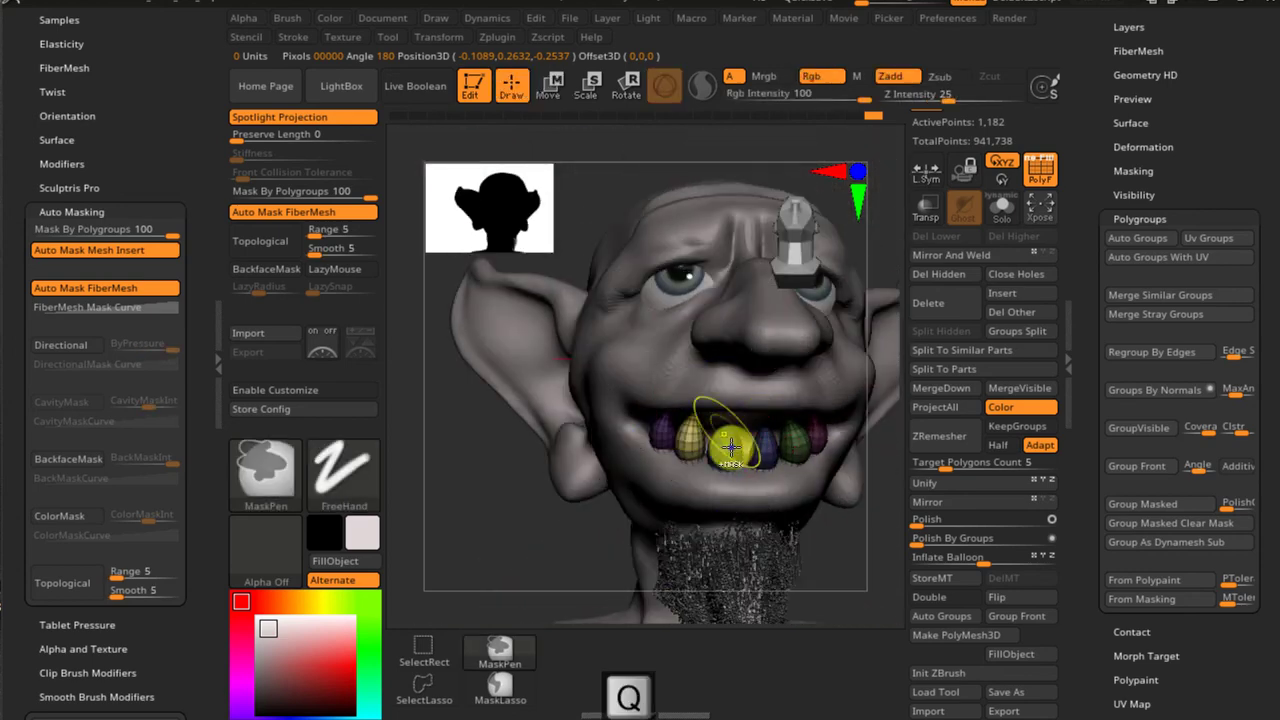
# Hide the polyframe display and clear the mask from the teeth
pyautogui.keyDown('ctrl'); pyautogui.moveTo(737, 449); pyautogui.dragTo(803, 470, button='right'); pyautogui.keyUp('ctrl')
pyautogui.hotkey('shift', 'f')
pyautogui.keyDown('ctrl'); pyautogui.click(847, 464); pyautogui.keyUp('ctrl')
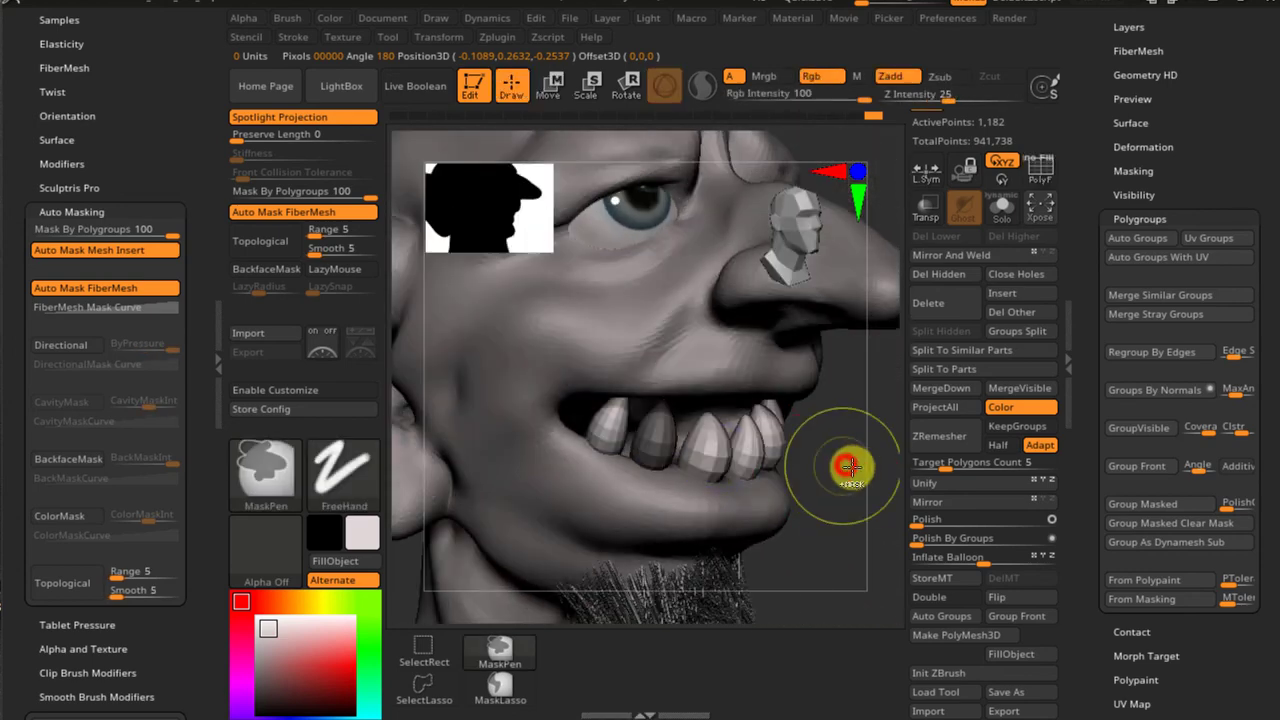
pyautogui.keyDown('ctrl'); pyautogui.click(852, 468); pyautogui.keyUp('ctrl')
pyautogui.keyDown('ctrl'); pyautogui.moveTo(849, 475); pyautogui.dragTo(882, 495); pyautogui.keyUp('ctrl')
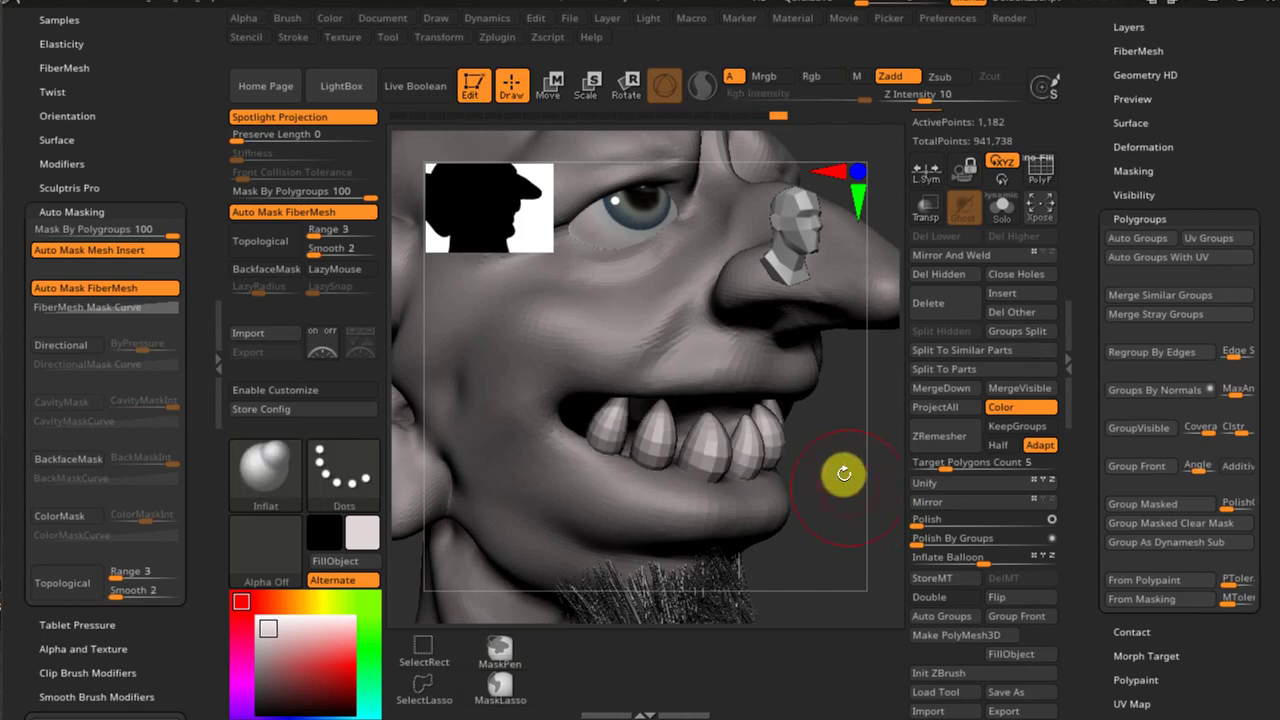
# Subdivide the teeth twice to smooth them and review them from the side
pyautogui.keyDown('alt'); pyautogui.moveTo(843, 460); pyautogui.dragTo(830, 418, button='right'); pyautogui.keyUp('alt')
pyautogui.hotkey('ctrl', 'd')
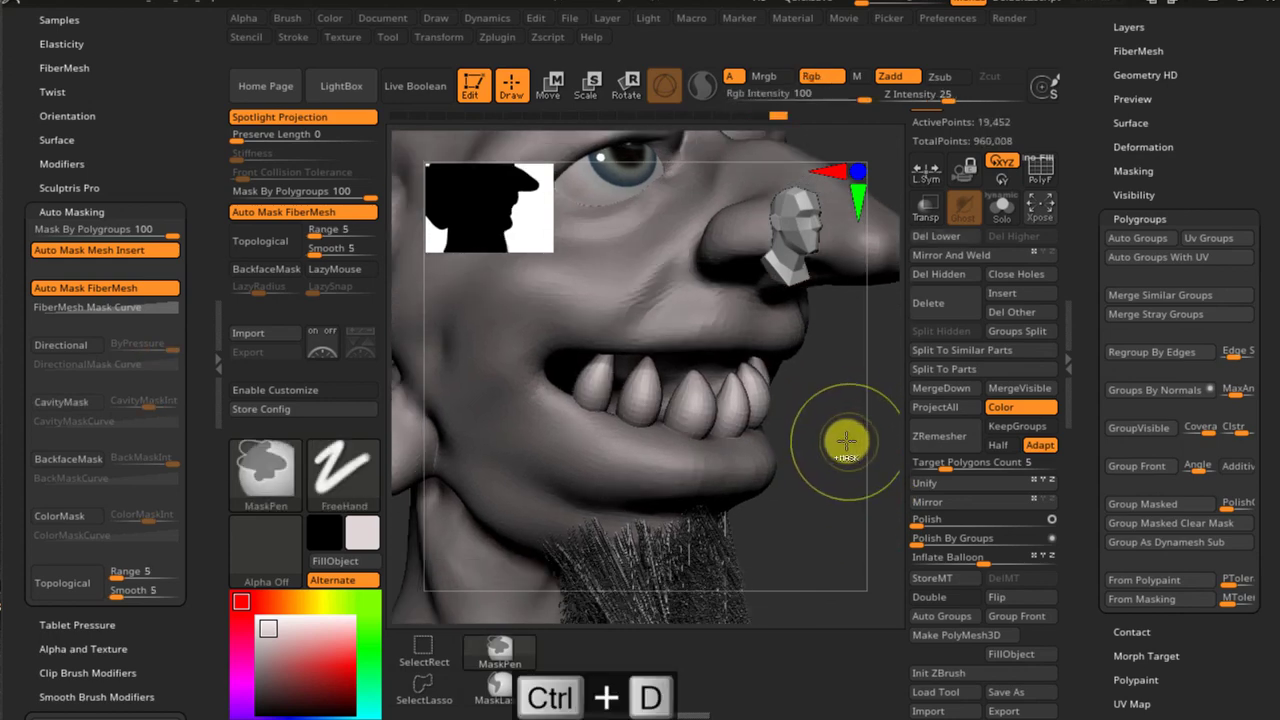
pyautogui.moveTo(823, 528)
pyautogui.mouseDown()
pyautogui.moveTo(829, 443)
pyautogui.moveTo(791, 486)
pyautogui.moveTo(803, 465)
pyautogui.mouseUp()
pyautogui.click(1083, 171)
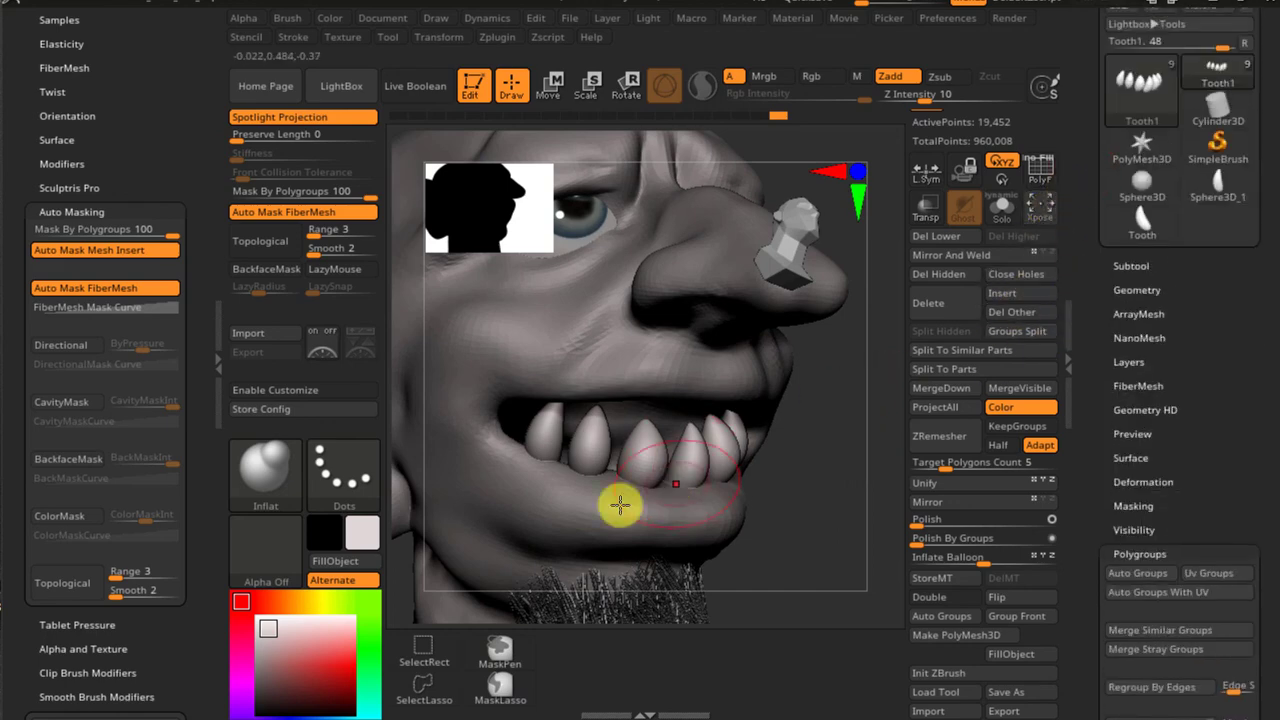